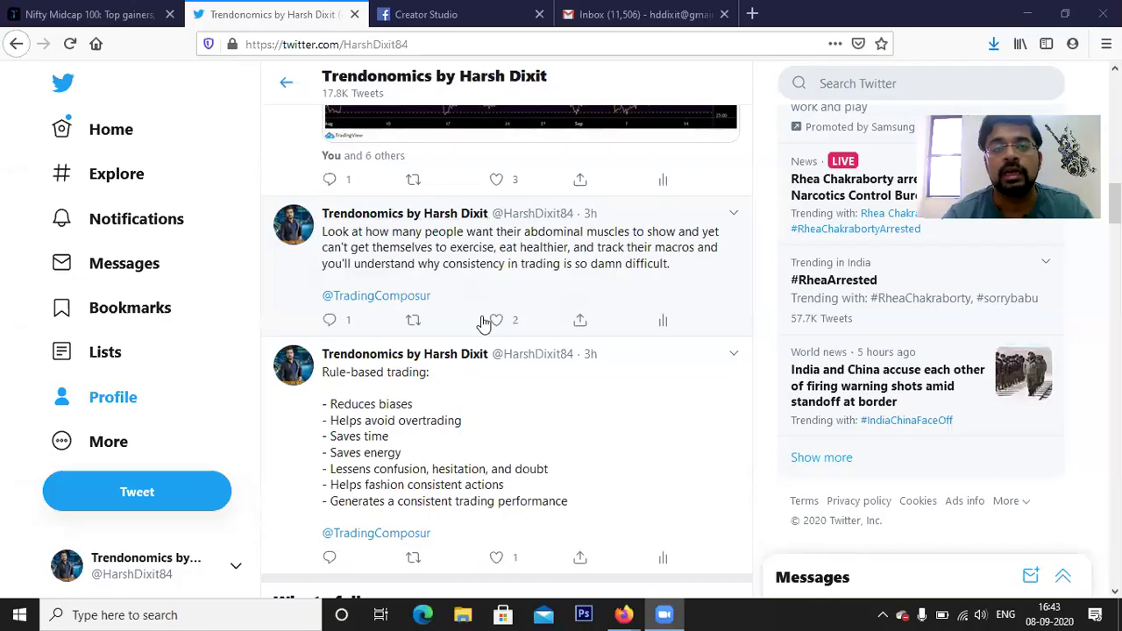
Look through the recent tweets on the Trendonomics profile, including the Nifty chart, the trading consistency and the webinar recording posts.
scroll(492, 324, "up", 3)
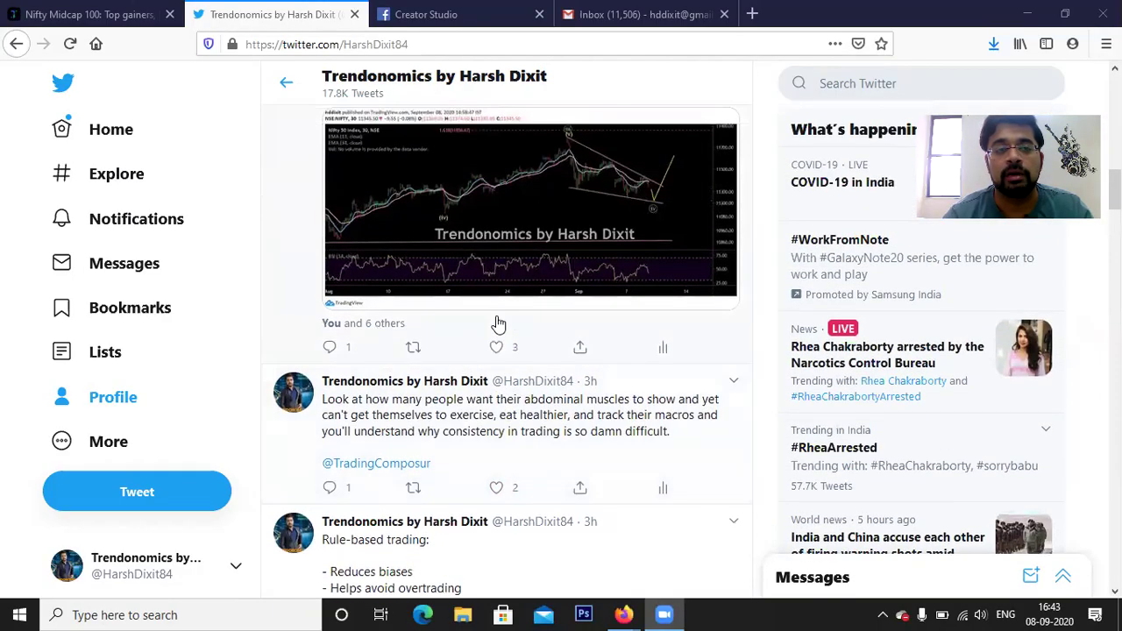
scroll(526, 332, "up", 3)
scroll(549, 346, "down", 3)
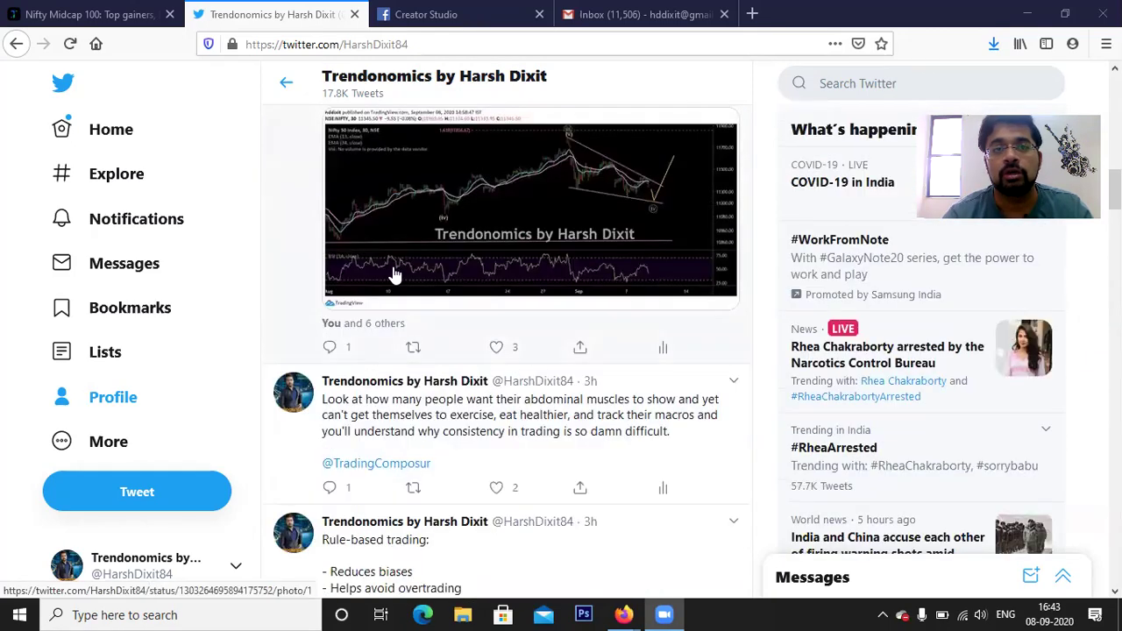
scroll(430, 359, "down", 2)
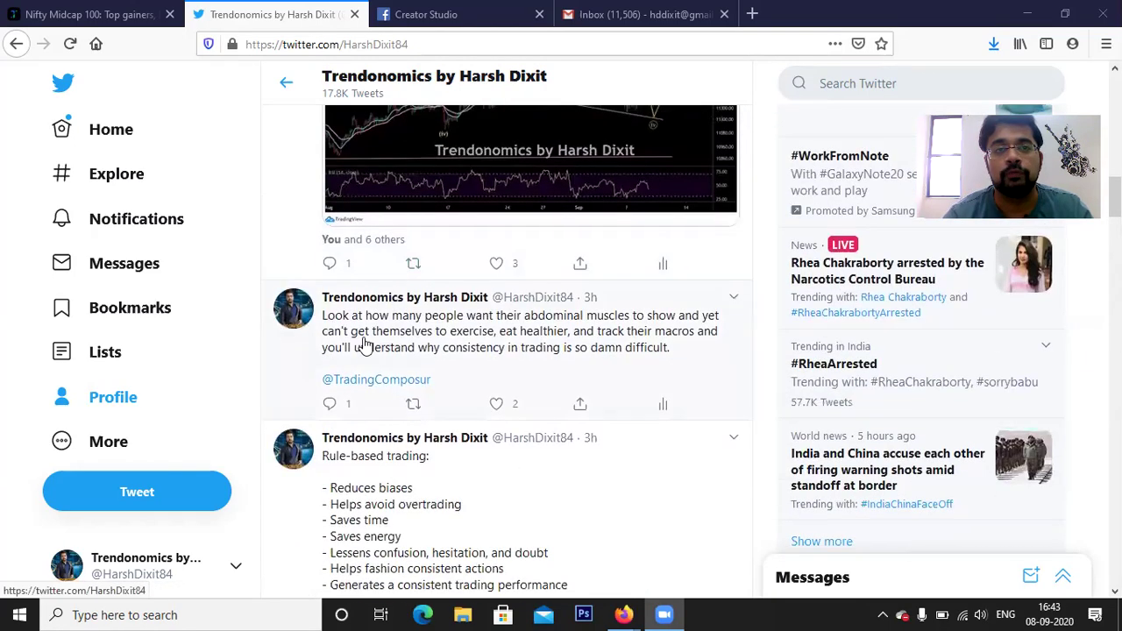
scroll(454, 347, "down", 3)
scroll(547, 358, "up", 6)
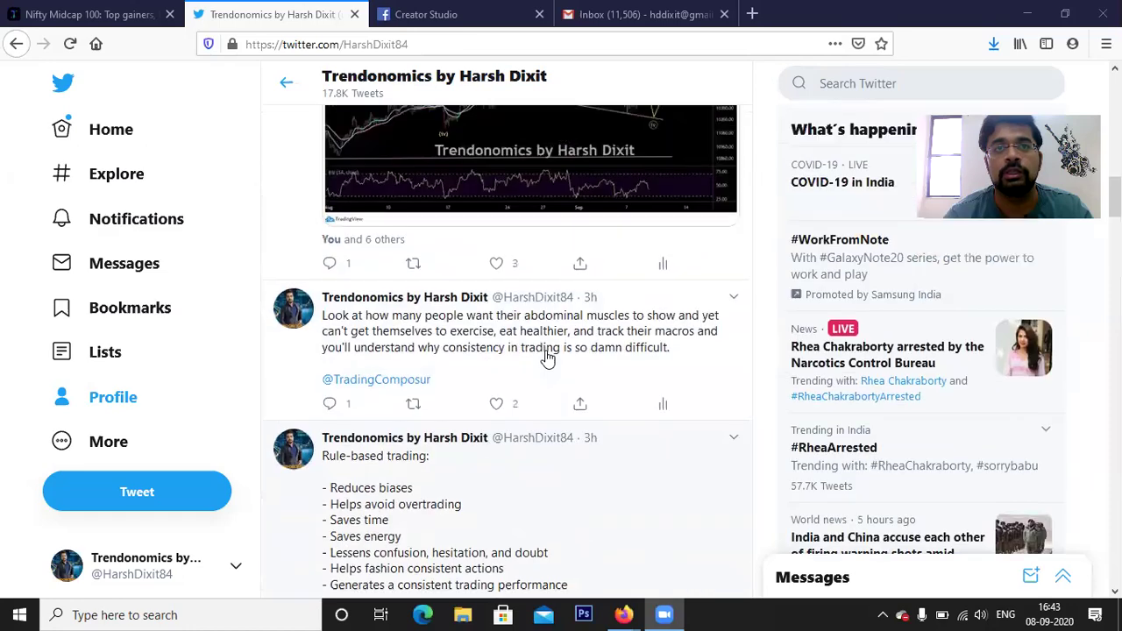
scroll(547, 359, "up", 5)
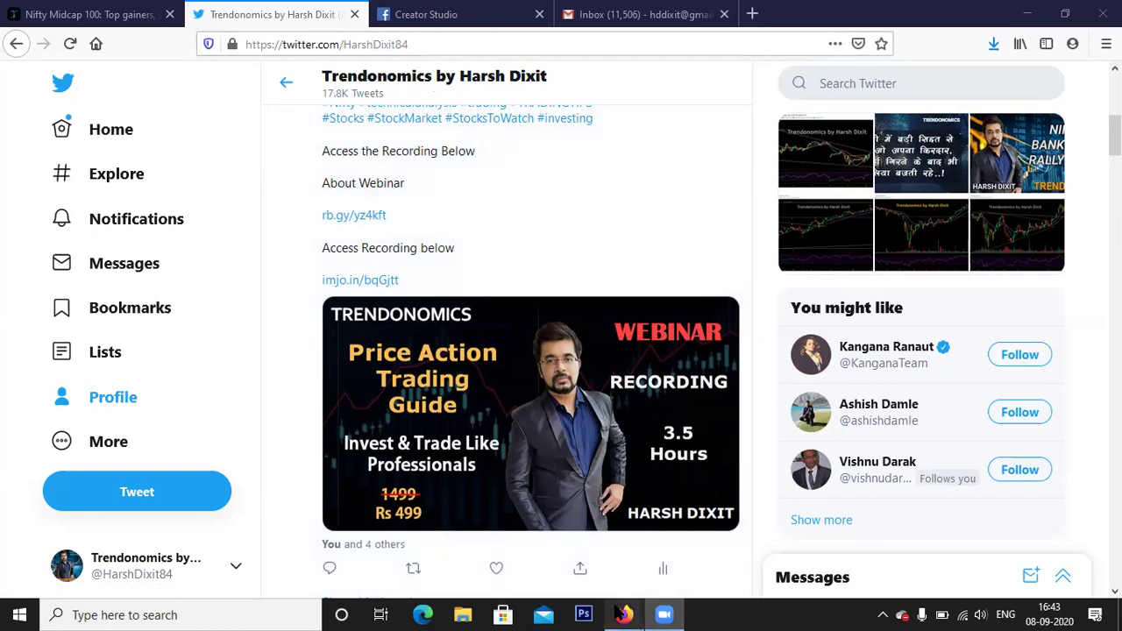
Switch to the browser window with the TradingView Nifty 45-minute chart and examine its (a) to (e) triangle up close.
mouse_move(621, 613)
left_click(519, 529)
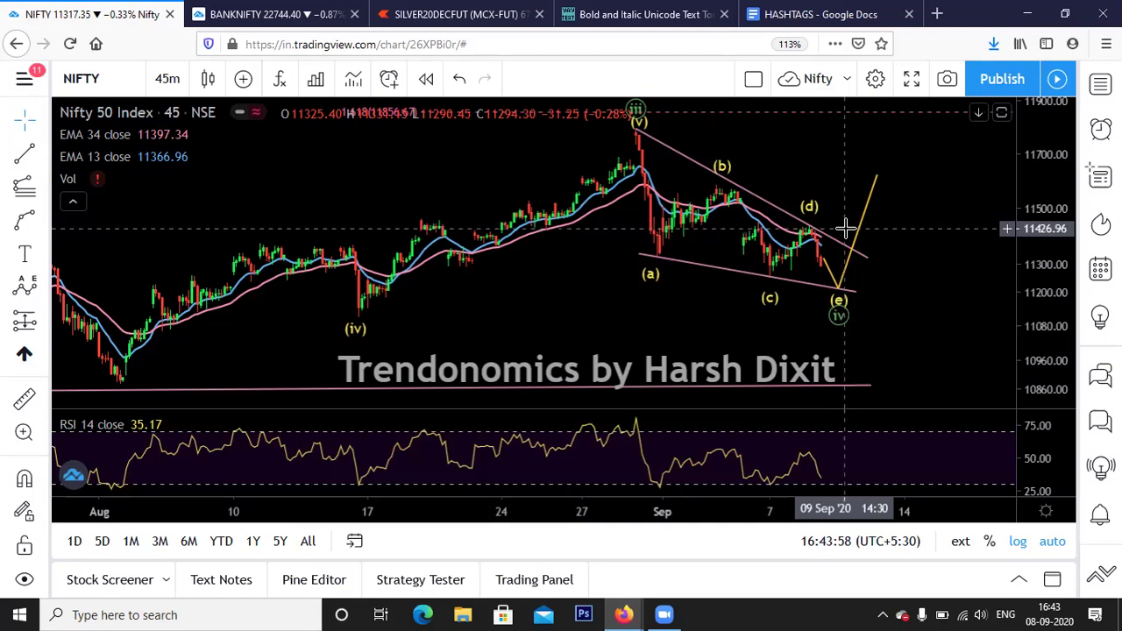
scroll(845, 231, "up", 3)
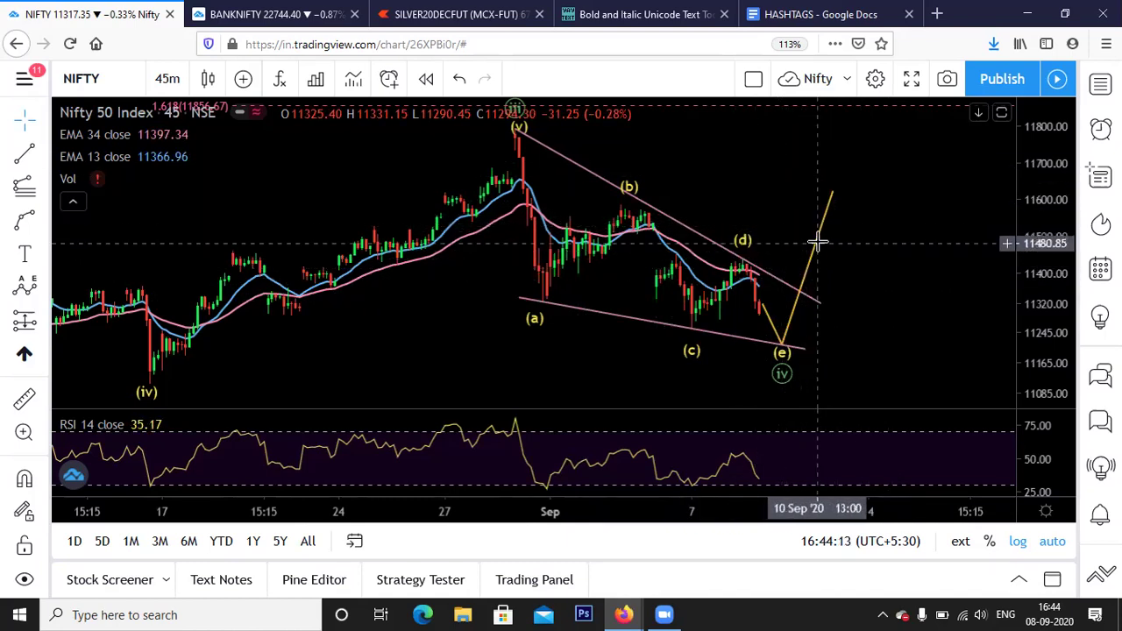
scroll(815, 239, "up", 2)
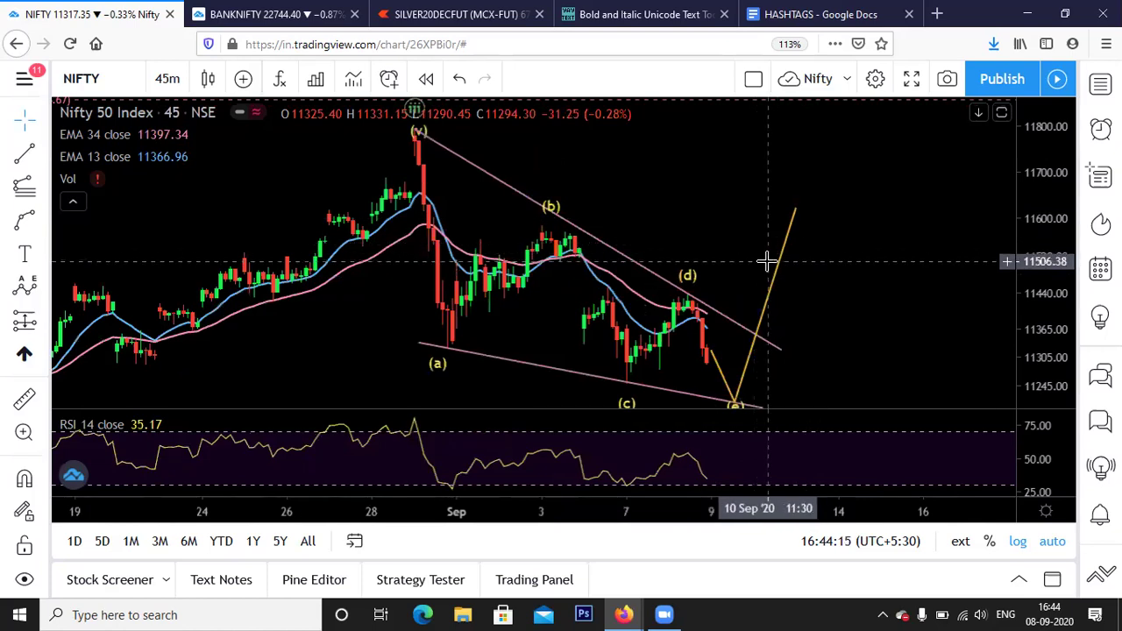
scroll(767, 262, "down", 1)
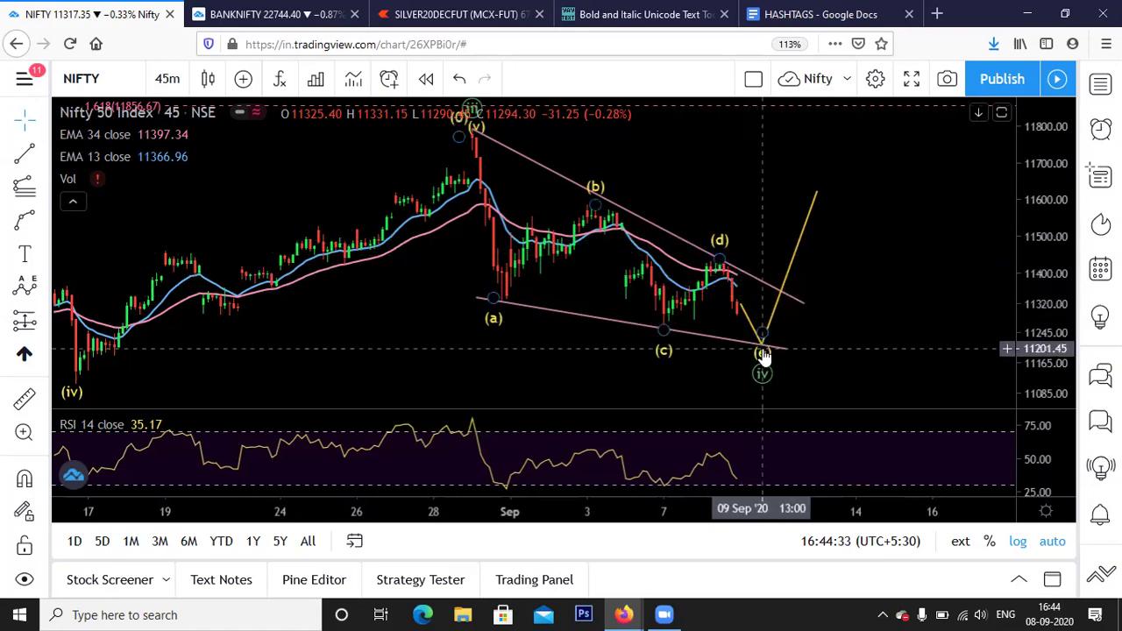
Examine the wider Nifty wave count back to March, including waves 1 and 2 and the circled waves i and ii.
scroll(776, 185, "down", 1)
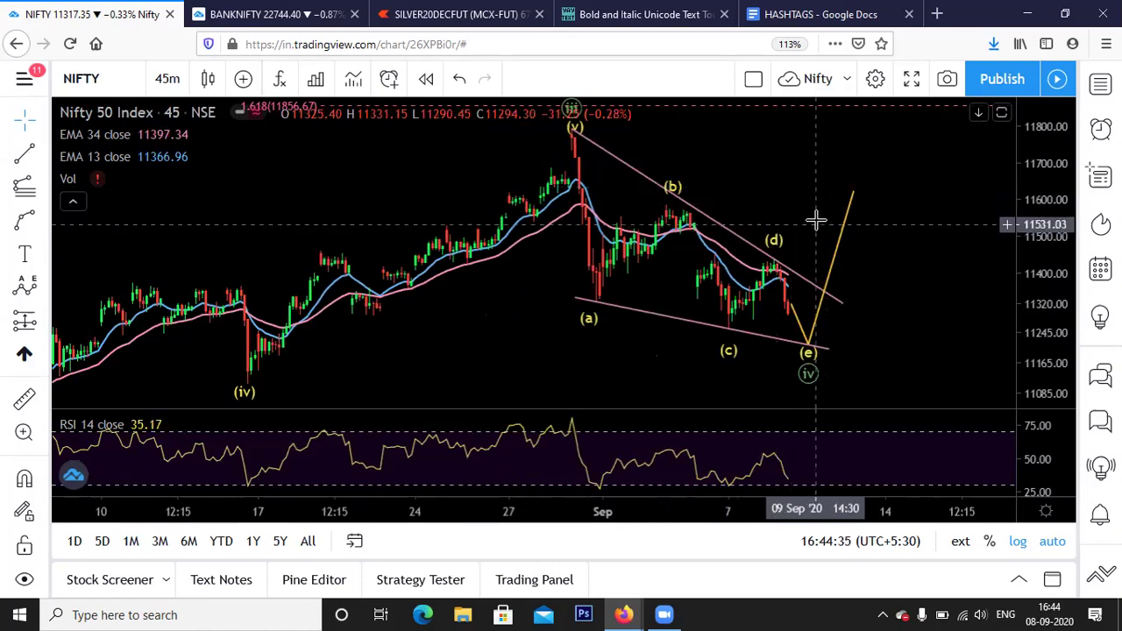
scroll(819, 212, "down", 2)
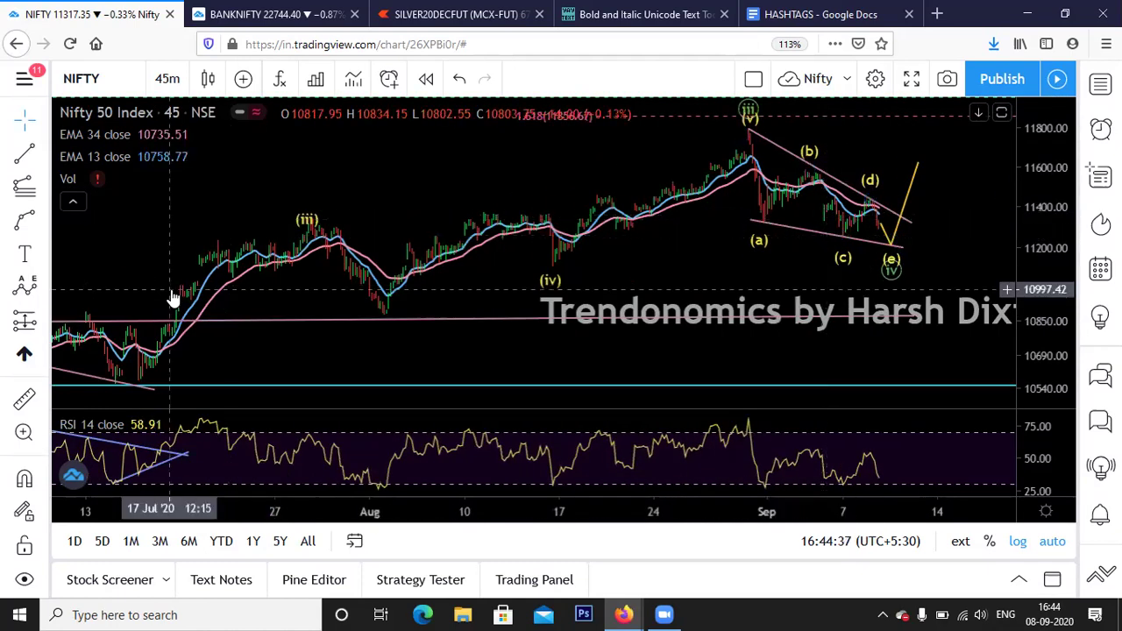
scroll(772, 268, "up", 2)
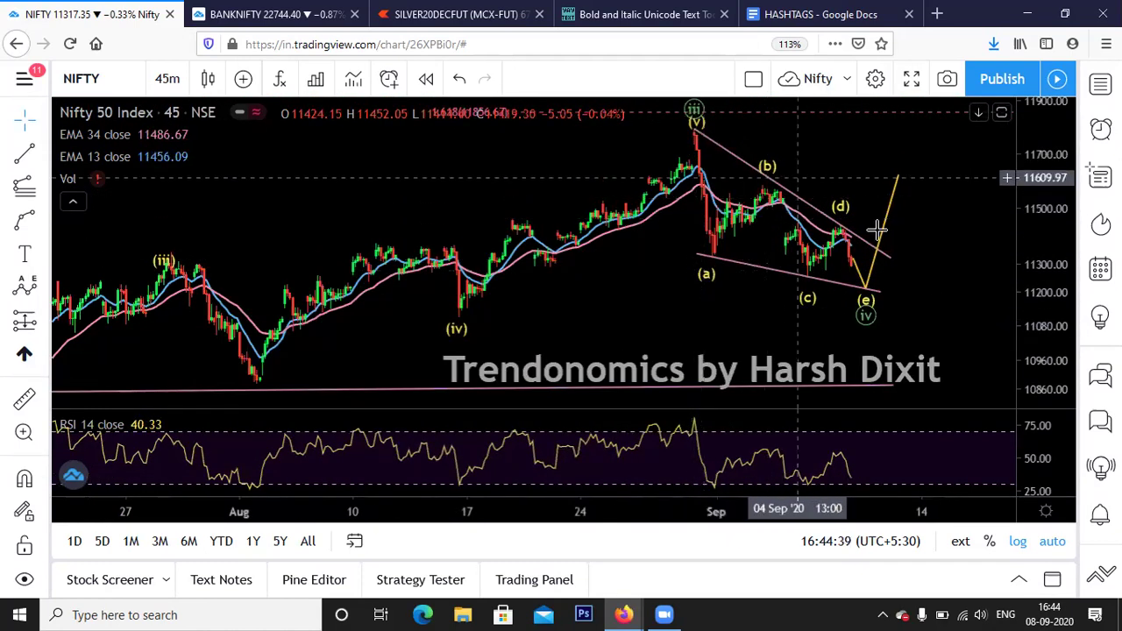
scroll(879, 299, "down", 4)
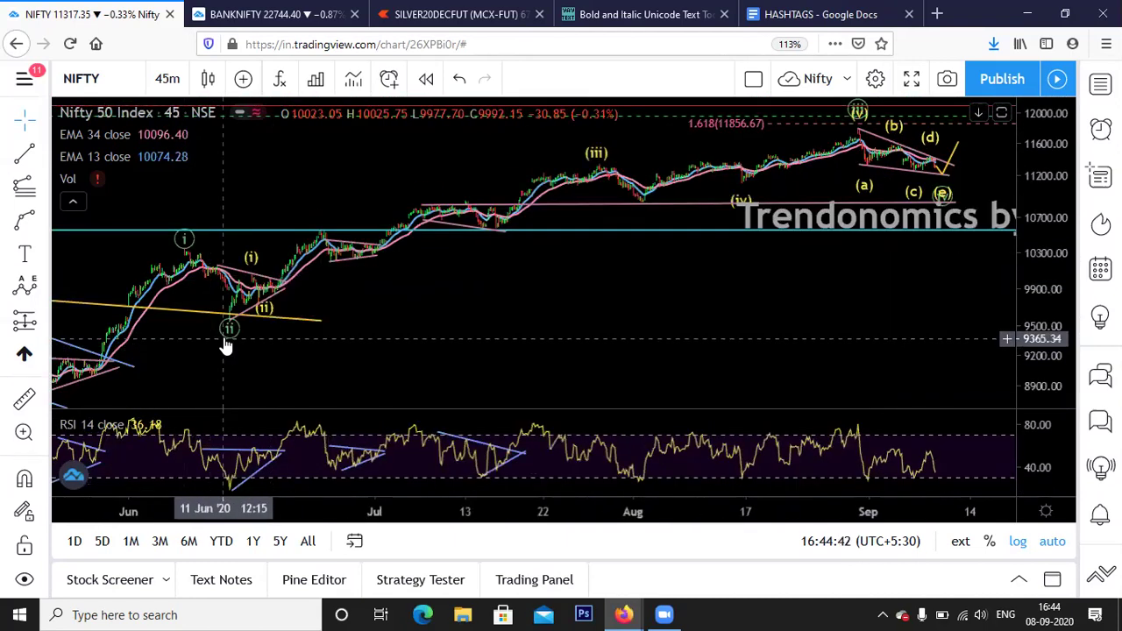
scroll(183, 352, "down", 1)
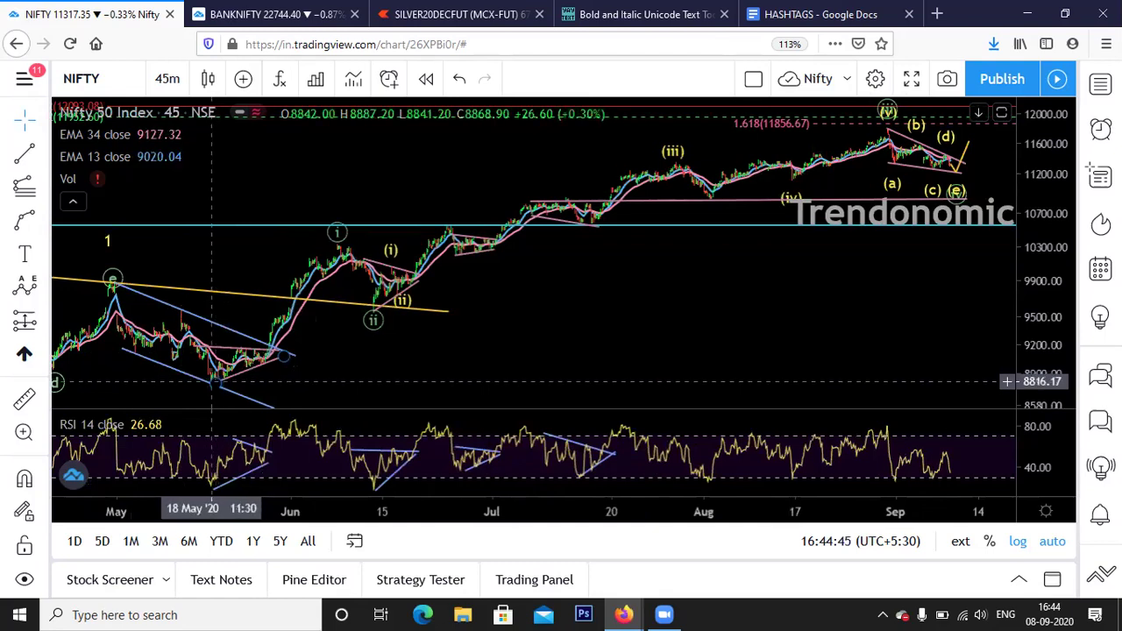
scroll(374, 383, "down", 2)
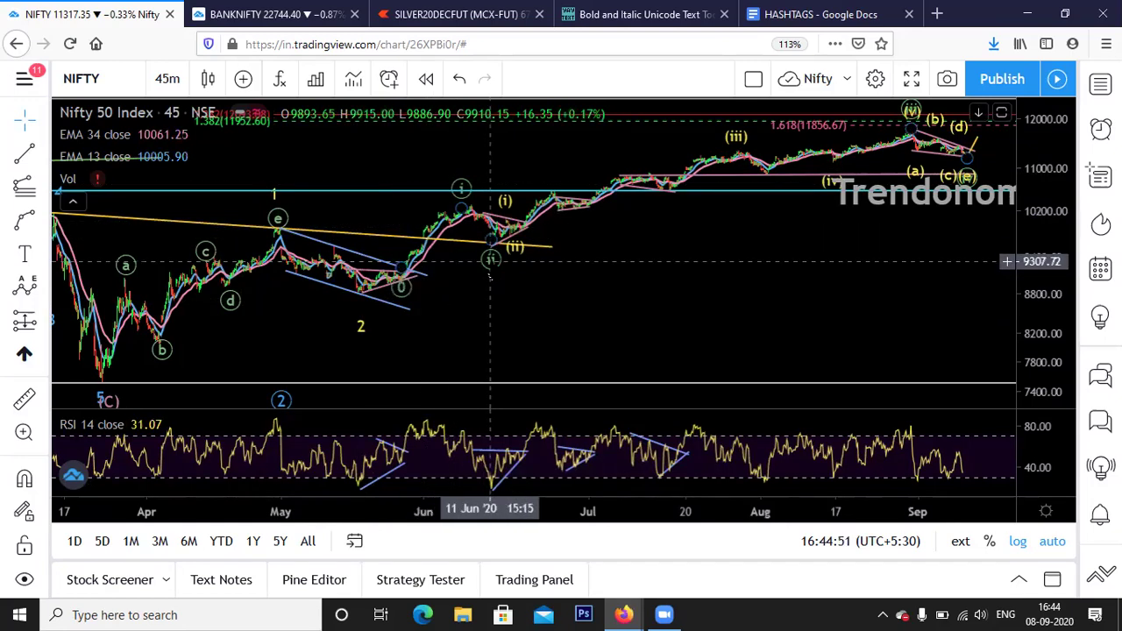
scroll(727, 285, "up", 2)
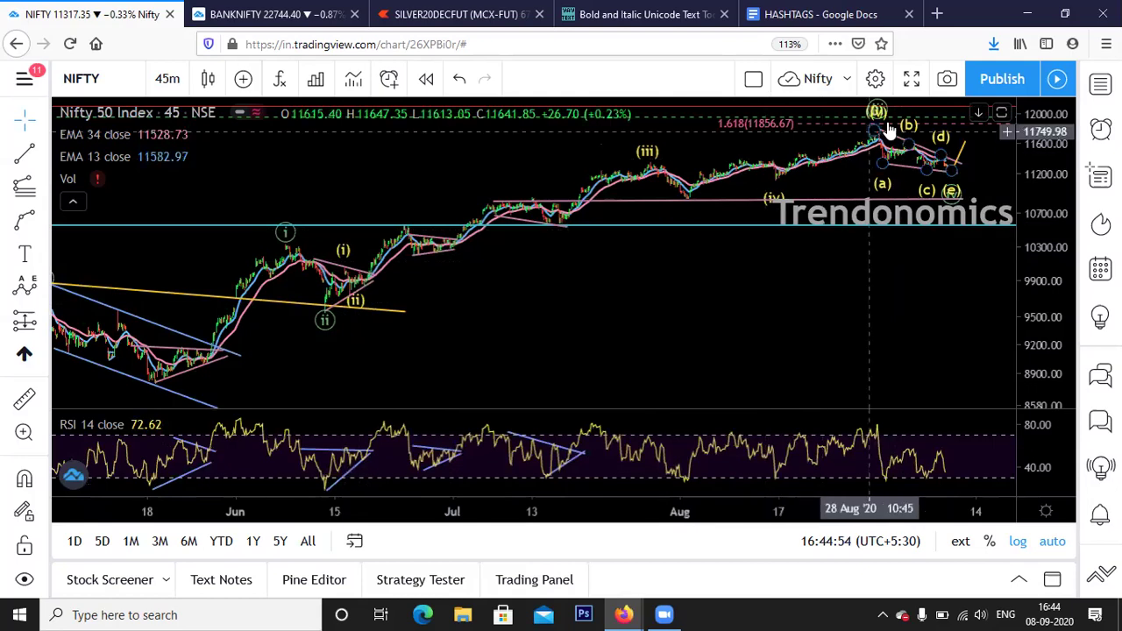
Compare the Nifty advance from circled wave ii to wave iii with the September correction between the converging trendlines.
scroll(888, 130, "up", 3)
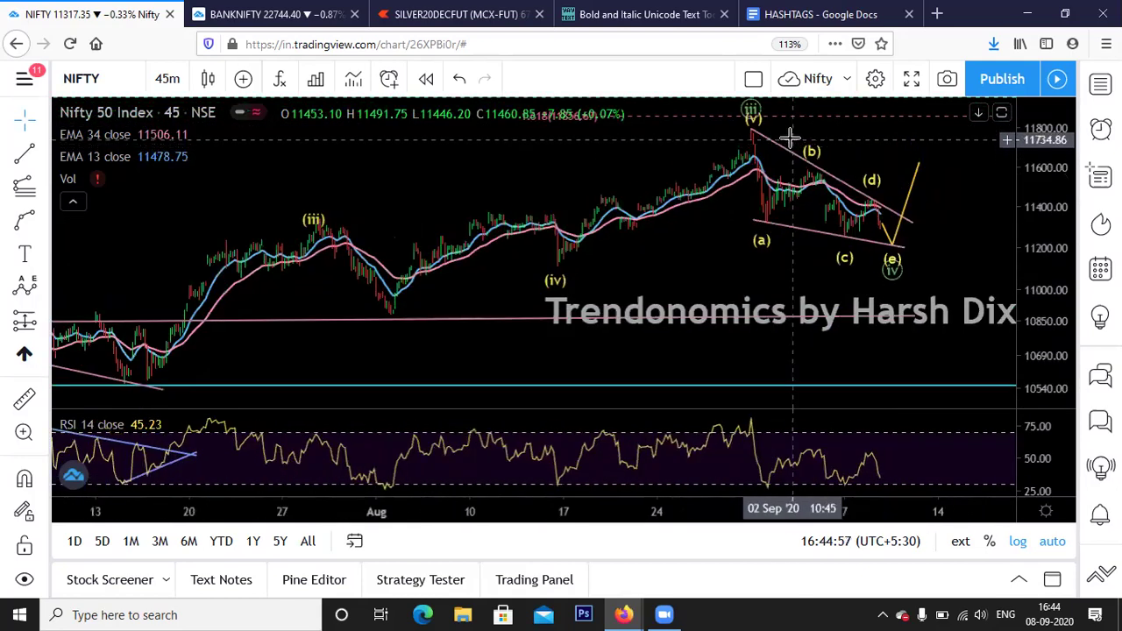
scroll(289, 313, "down", 2)
scroll(263, 339, "down", 2)
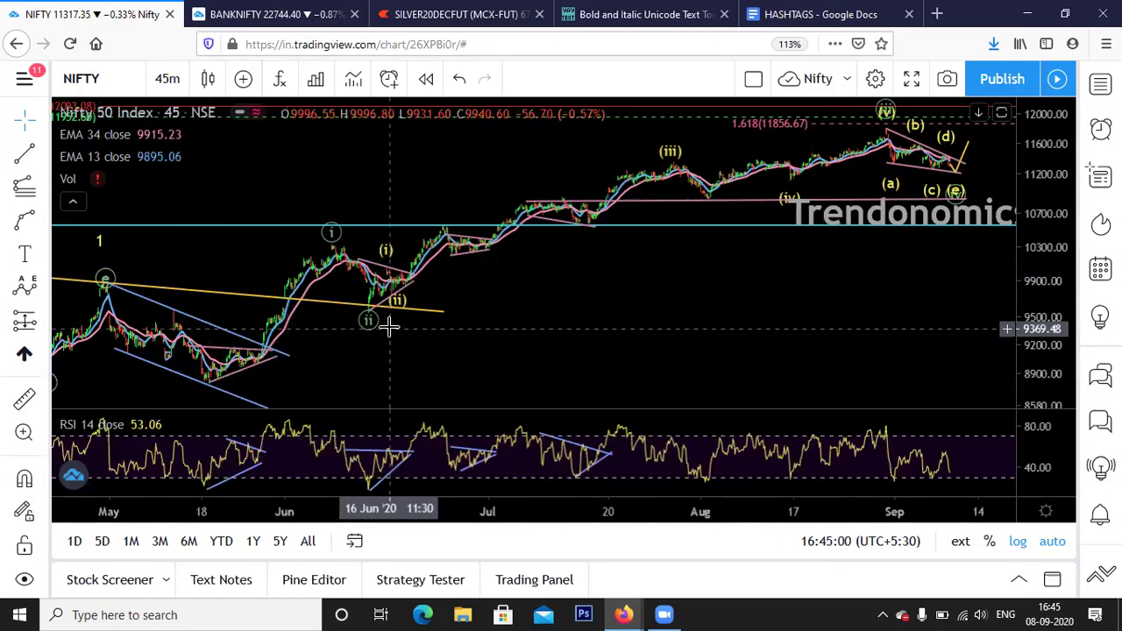
scroll(855, 134, "up", 3)
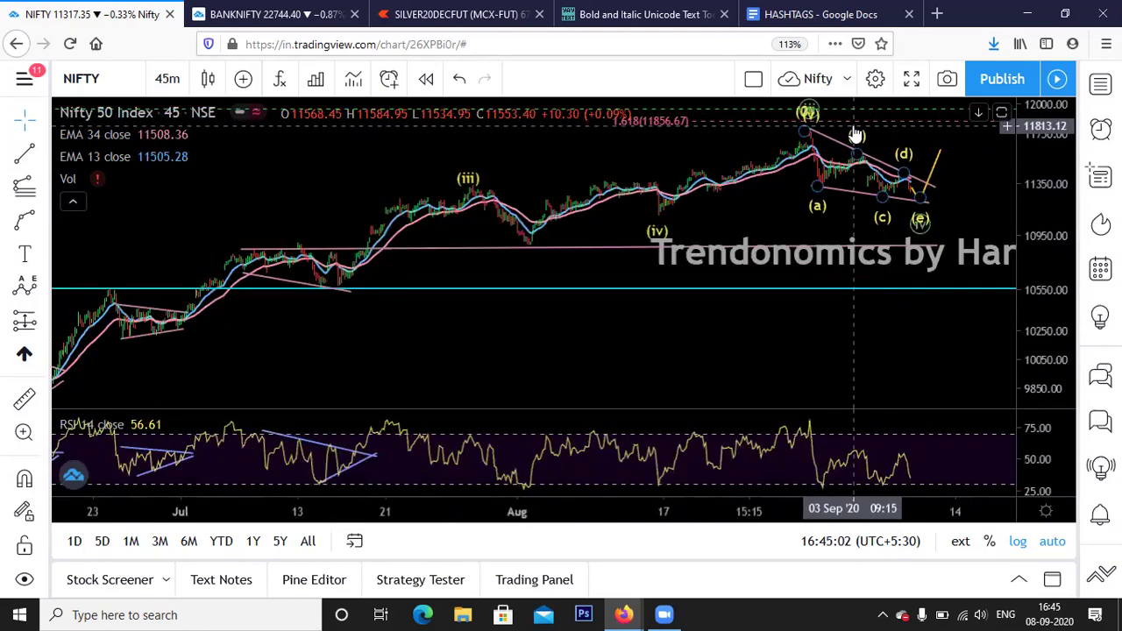
scroll(855, 133, "up", 4)
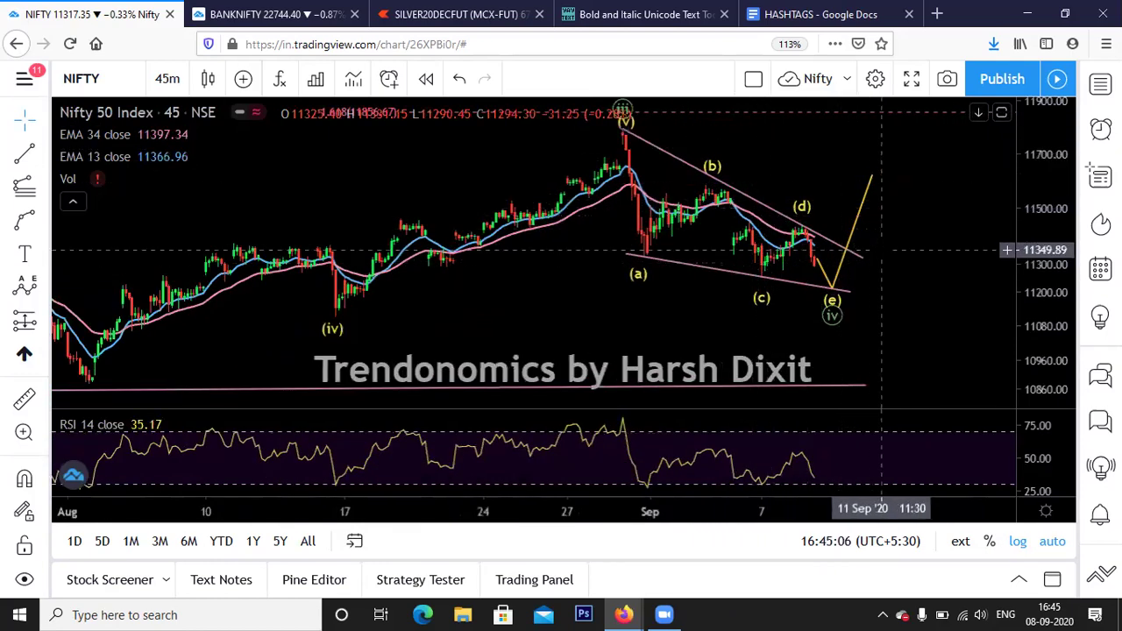
scroll(881, 250, "down", 5)
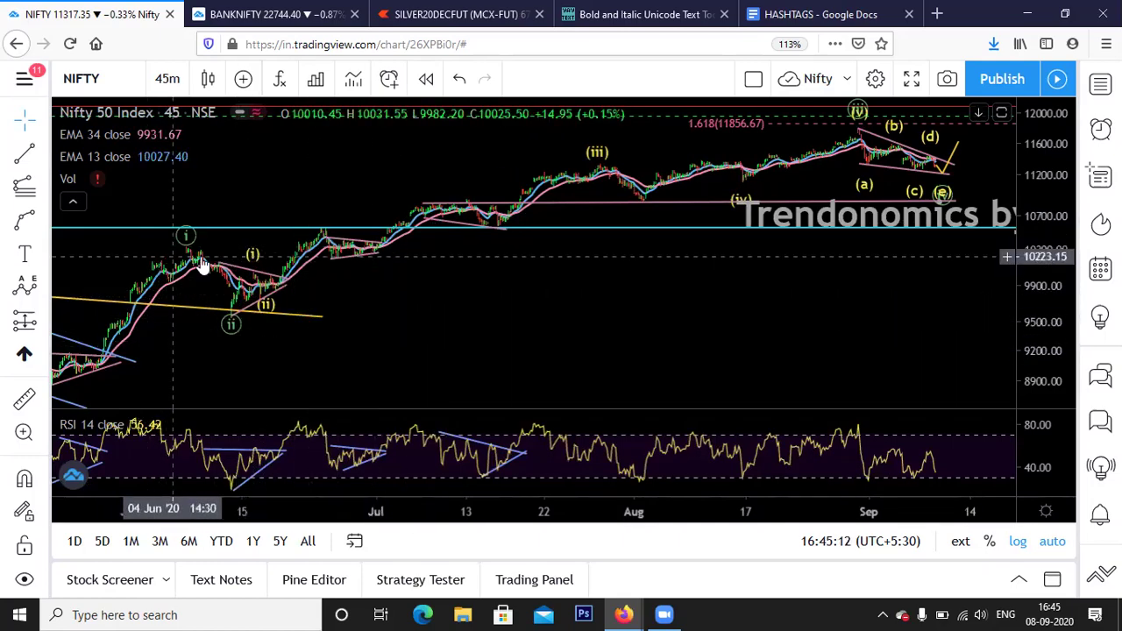
scroll(732, 341, "up", 5)
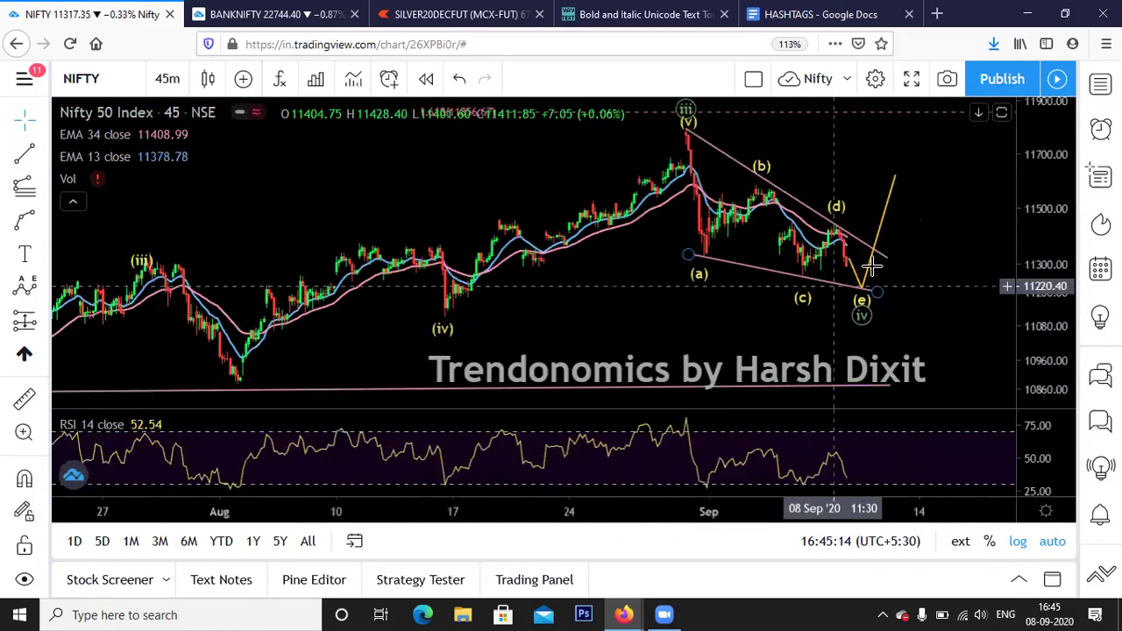
Examine the triangle's legs (a) to (e), the circled wave iv label and the projected upward path on the Nifty chart.
scroll(872, 265, "up", 3)
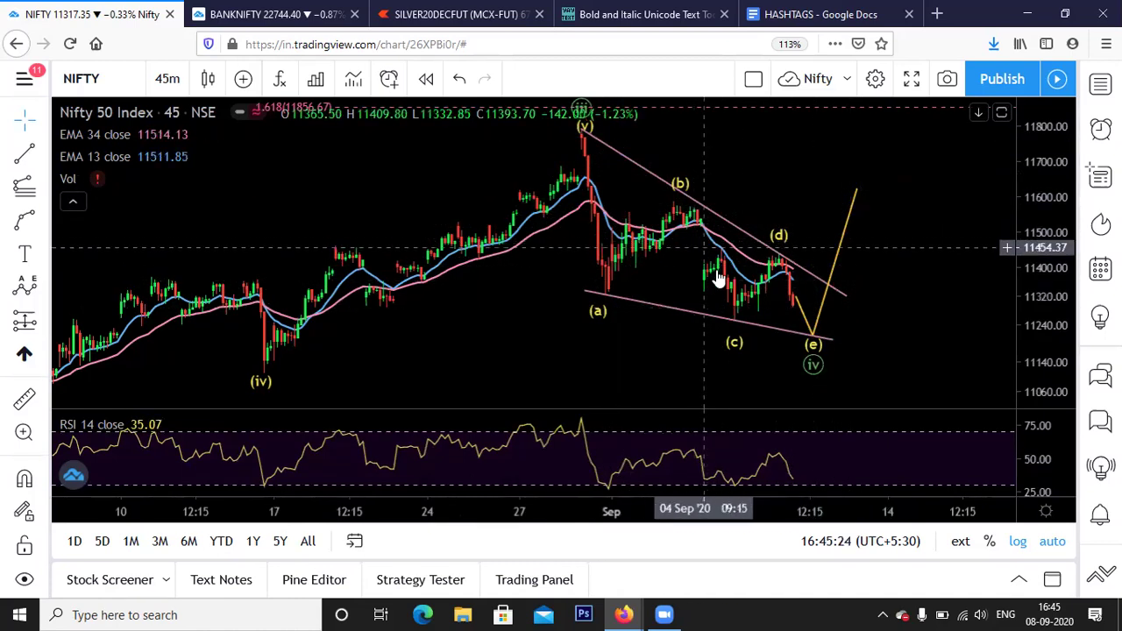
scroll(553, 176, "up", 2)
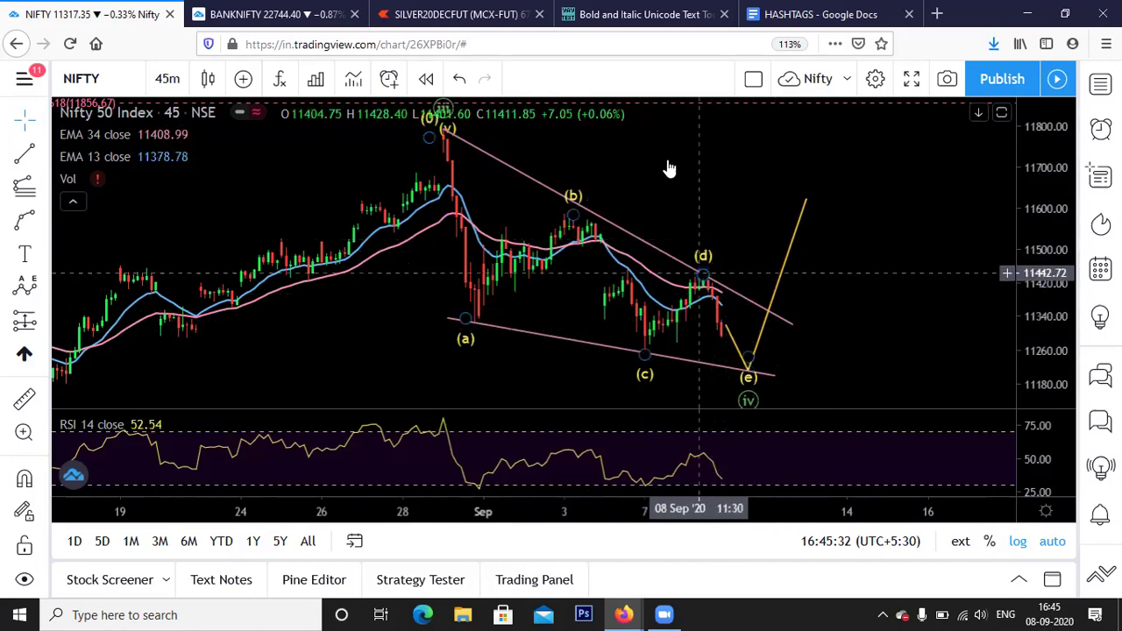
scroll(777, 219, "up", 1)
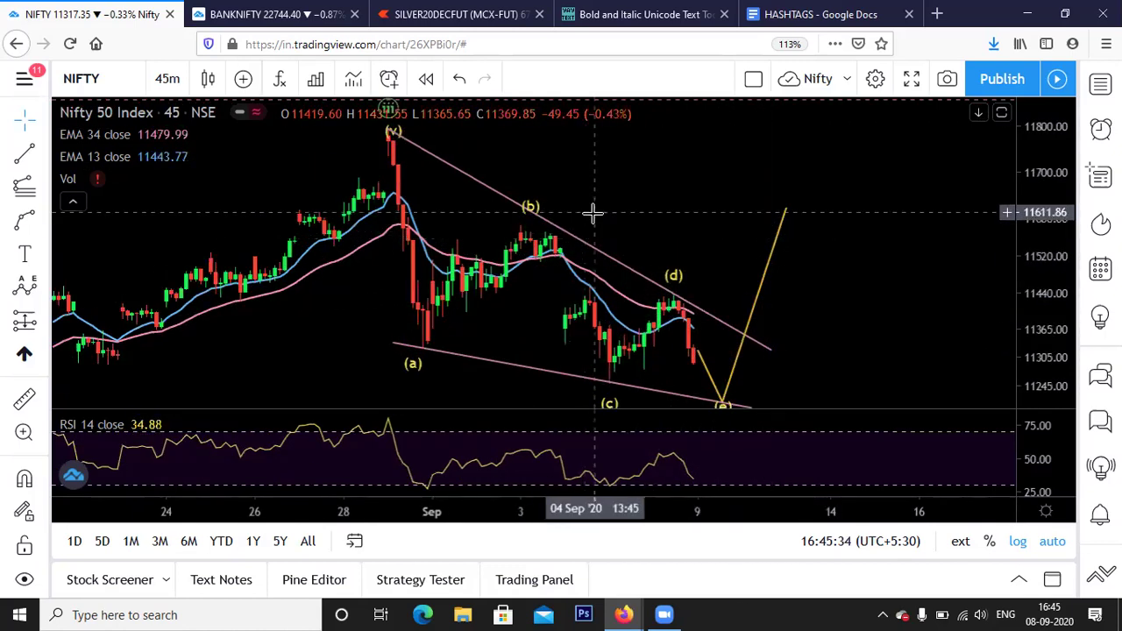
scroll(594, 216, "down", 1)
left_click(790, 286)
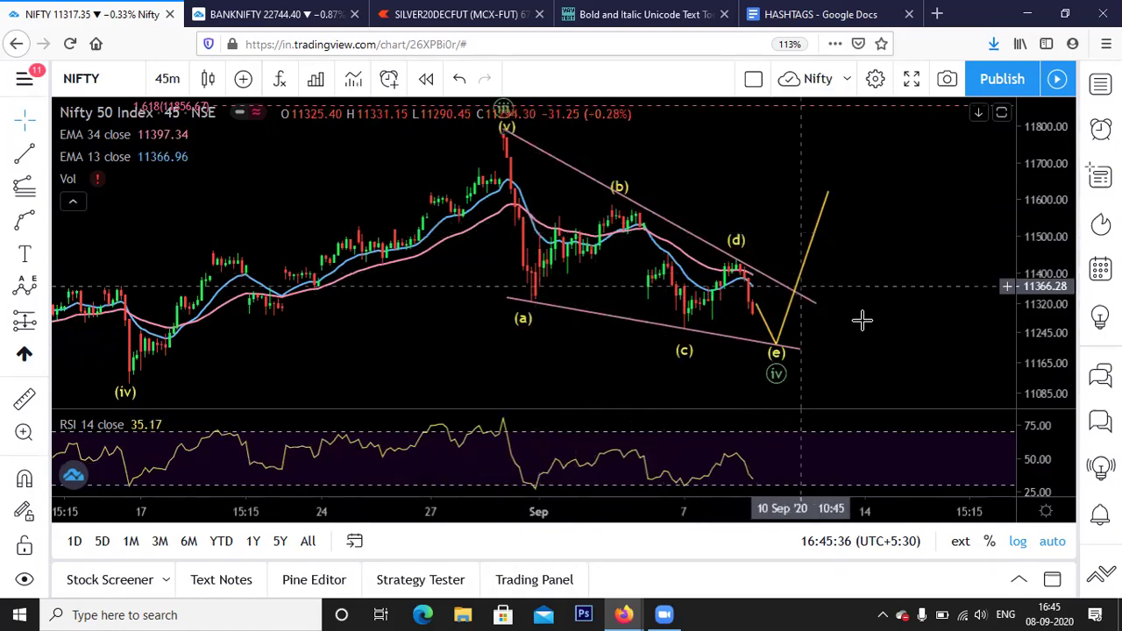
left_click(865, 320)
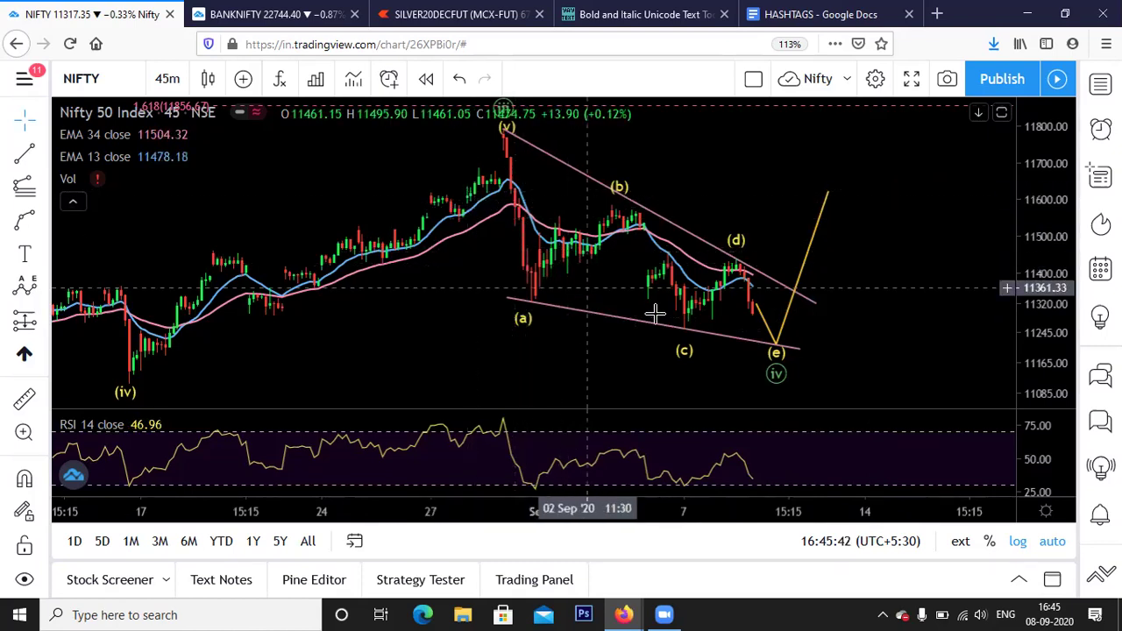
scroll(849, 298, "down", 1)
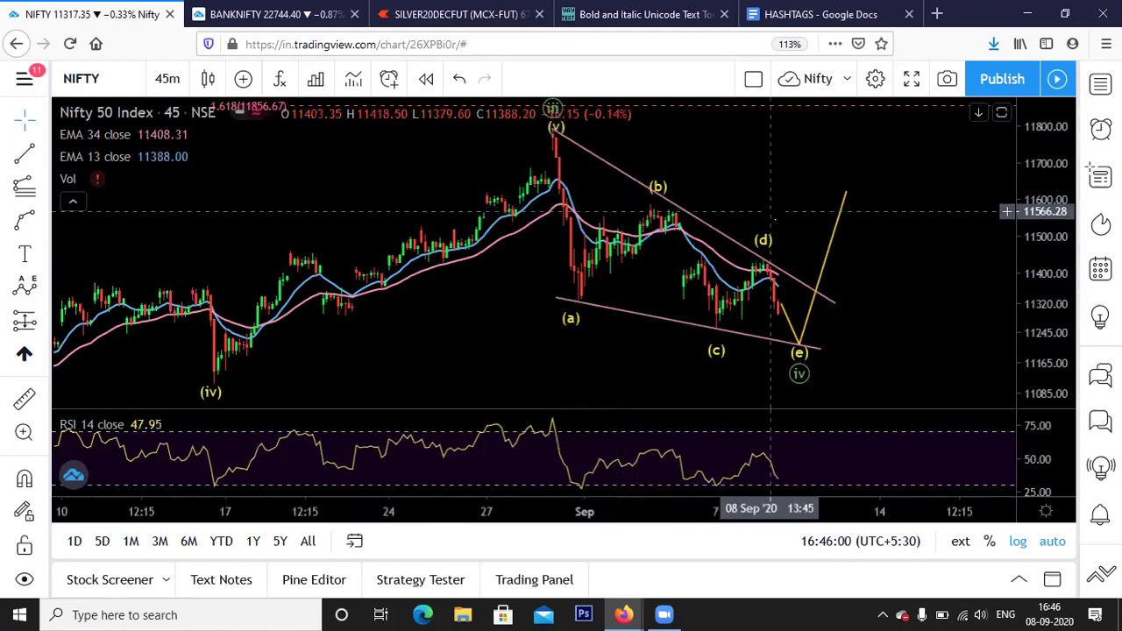
scroll(777, 219, "up", 3)
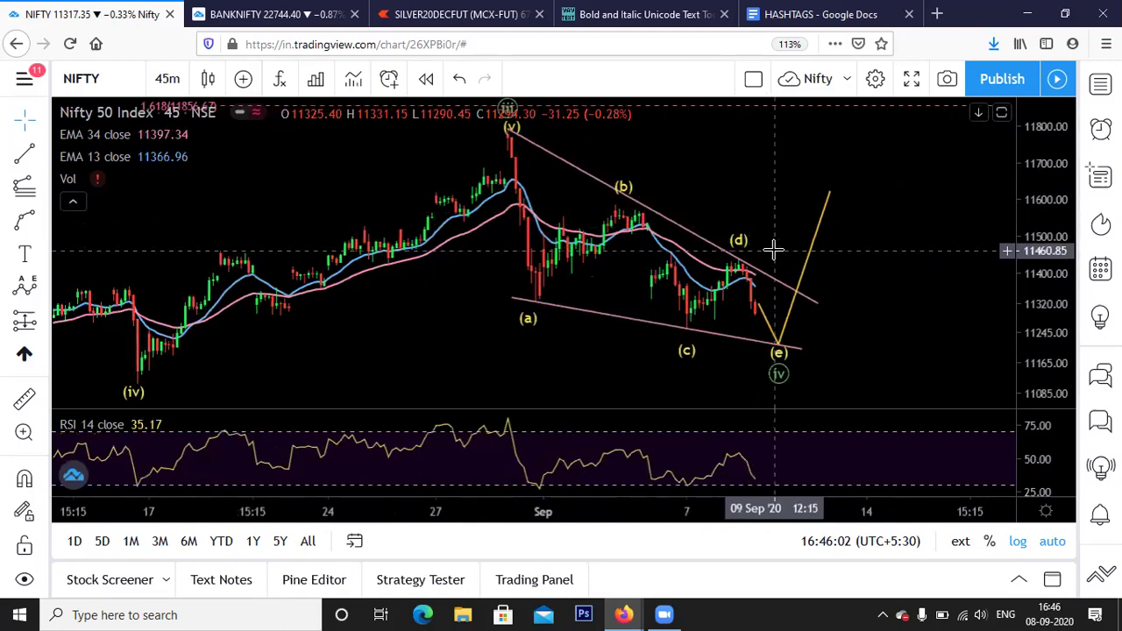
scroll(764, 251, "down", 2)
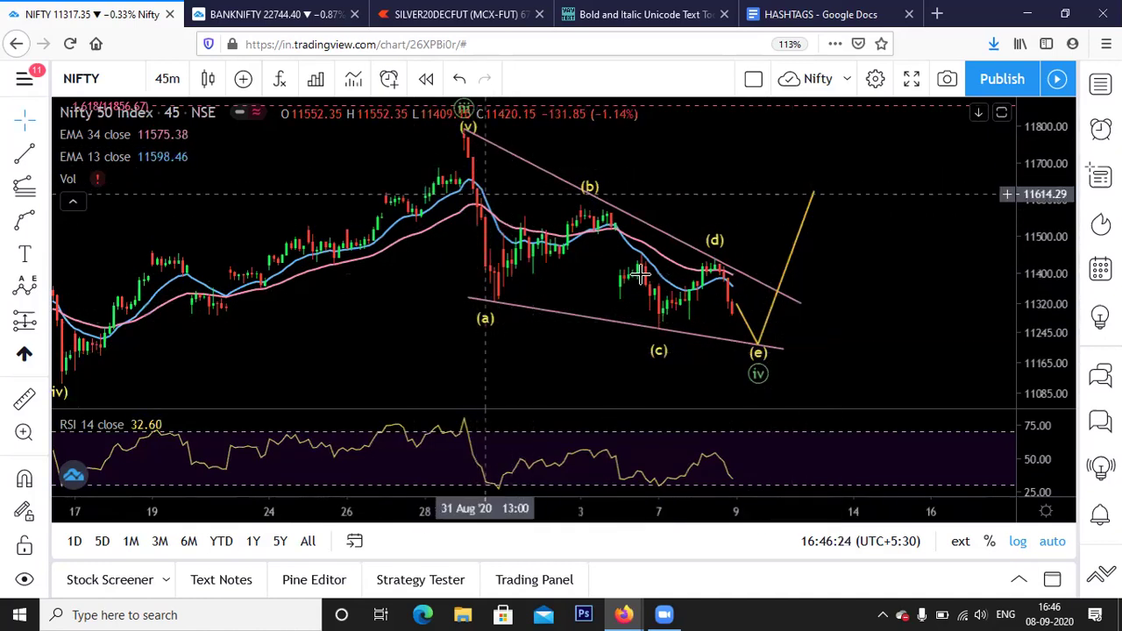
scroll(815, 302, "down", 1)
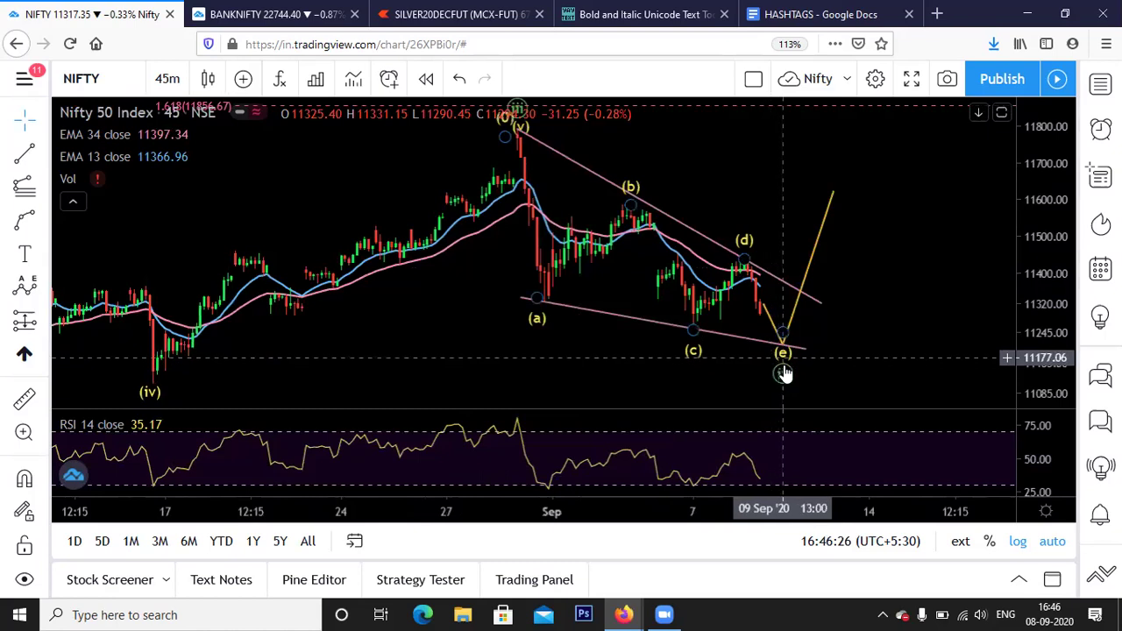
scroll(667, 263, "down", 1)
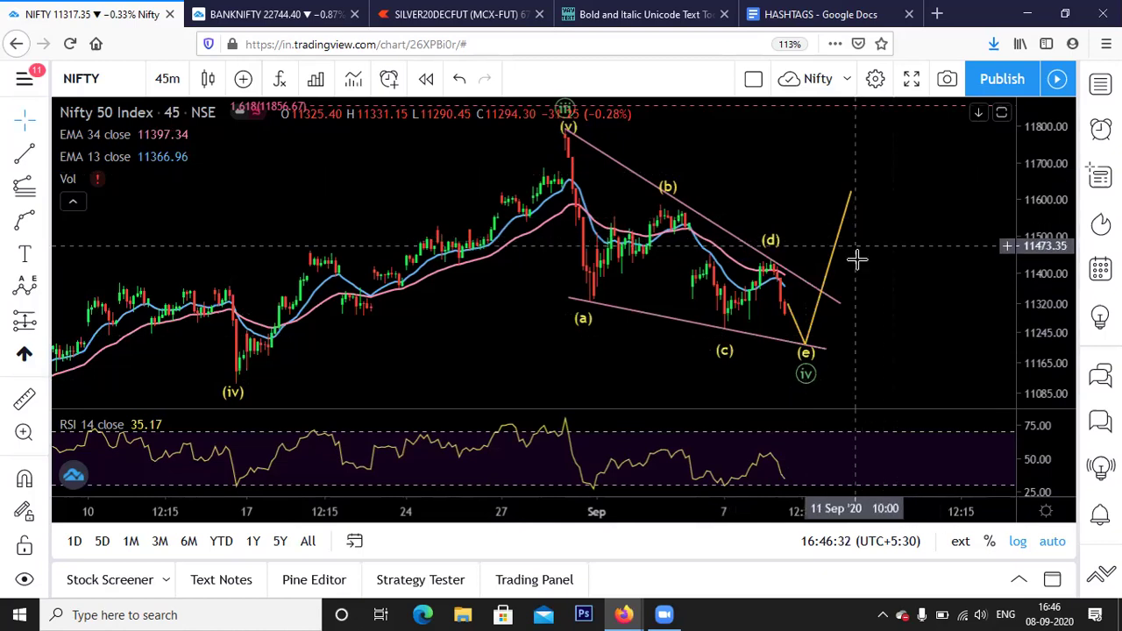
Review the June to September Nifty rally from circled wave ii against the projected end of circled wave iv.
scroll(912, 163, "down", 2)
scroll(914, 163, "down", 1)
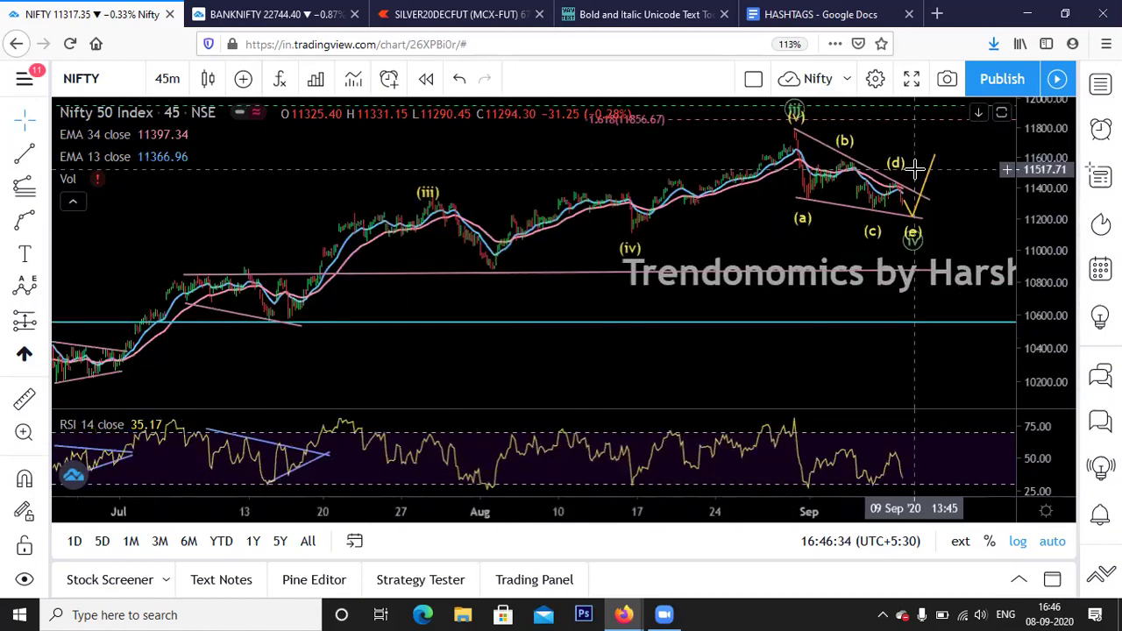
scroll(693, 202, "down", 1)
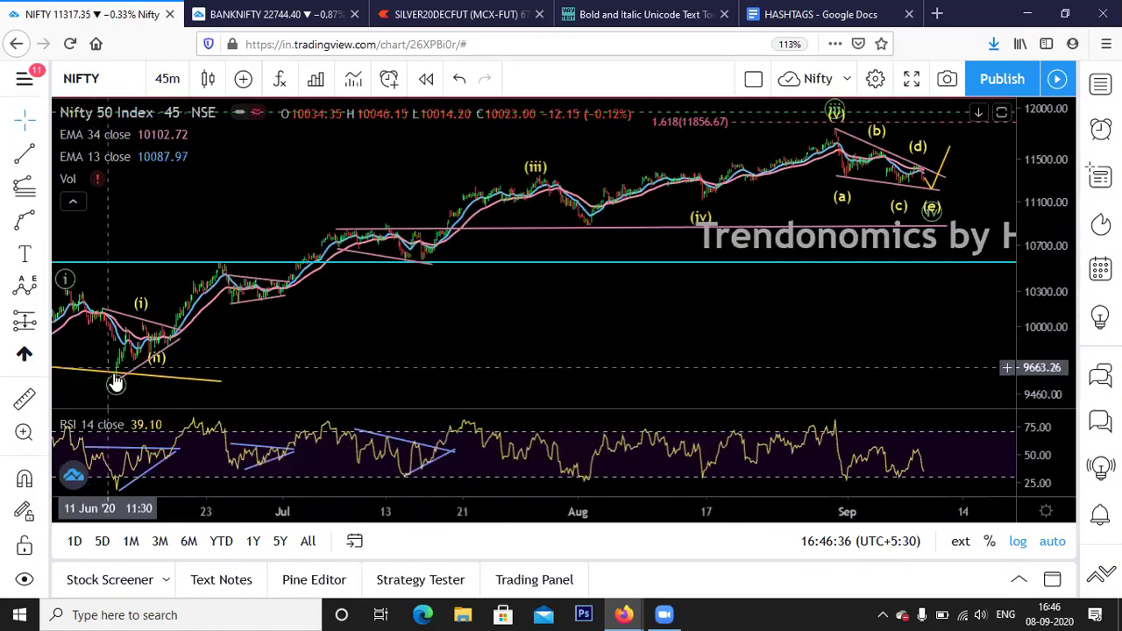
scroll(920, 407, "up", 5)
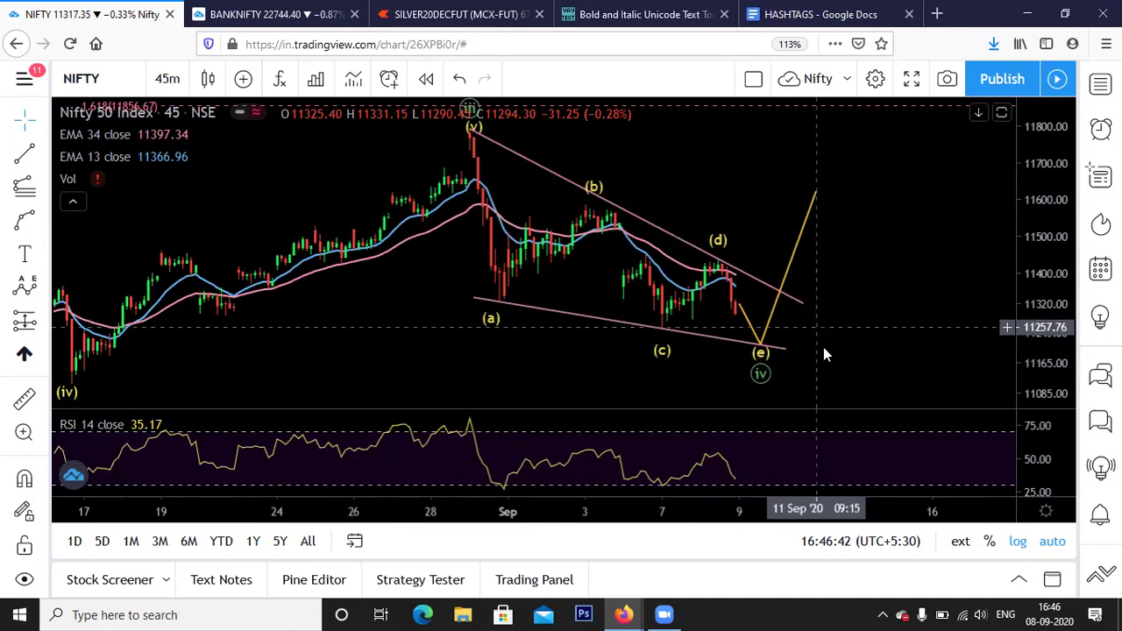
Compare the Nifty triangle legs (a) to (e) and the projected upward path with the preceding August rally from wave (iv).
scroll(789, 315, "up", 2)
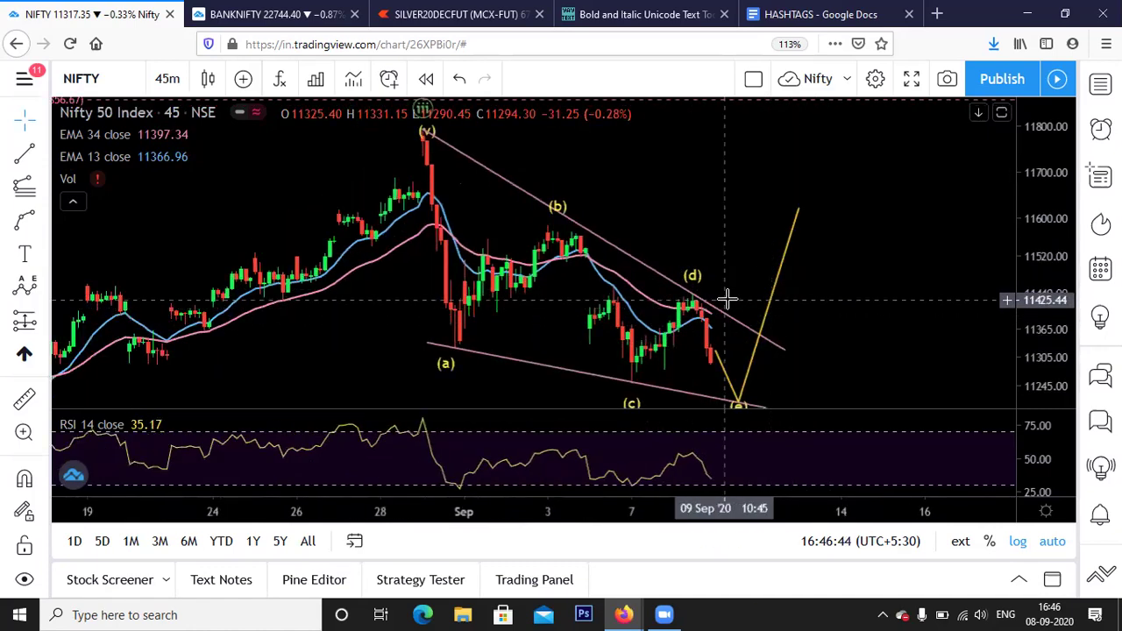
scroll(726, 300, "down", 3)
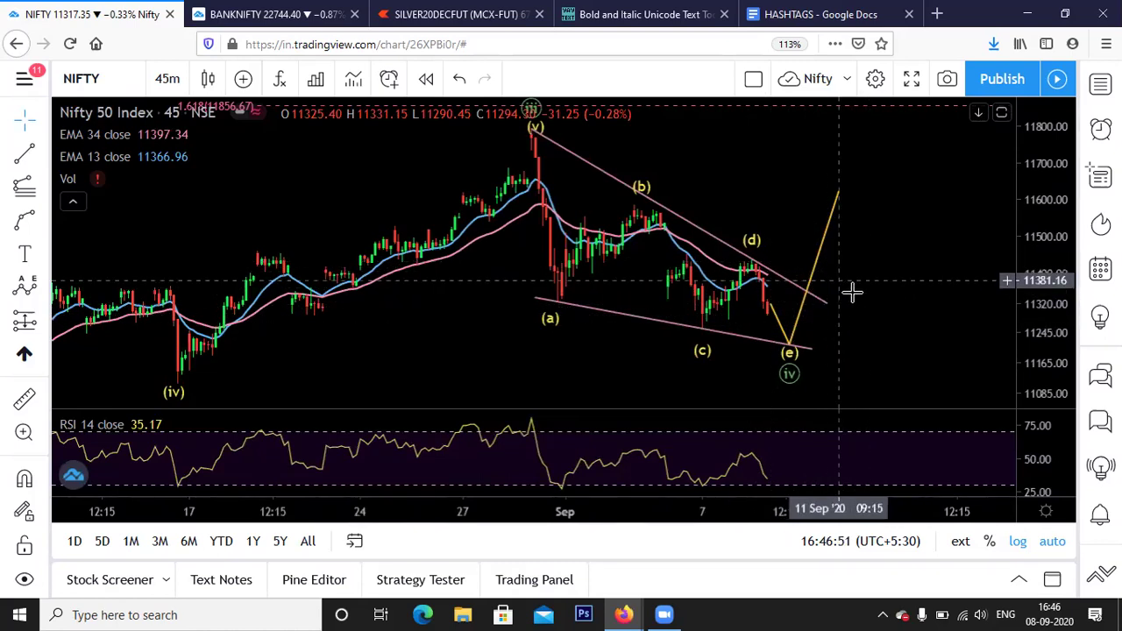
scroll(871, 287, "up", 2)
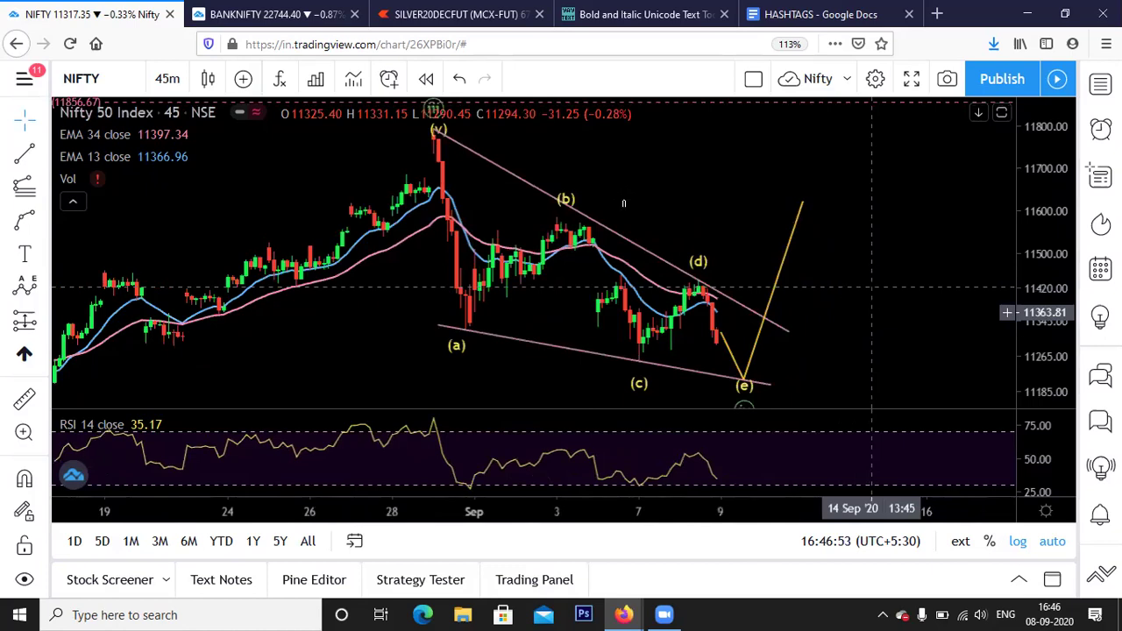
scroll(847, 201, "down", 3)
scroll(902, 135, "up", 1)
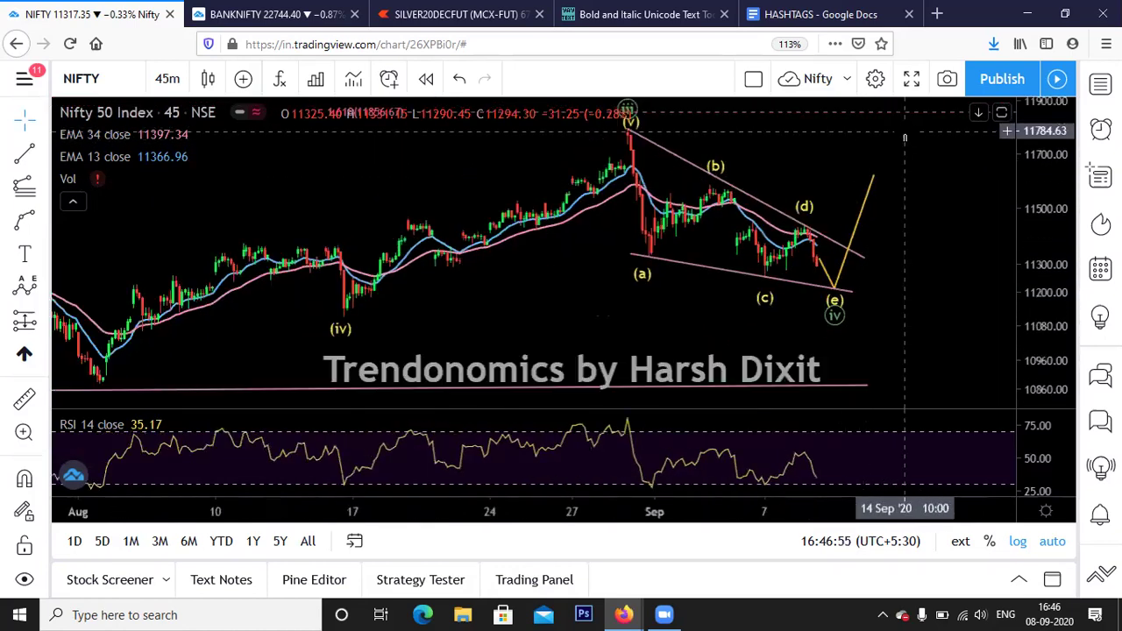
scroll(905, 136, "up", 1)
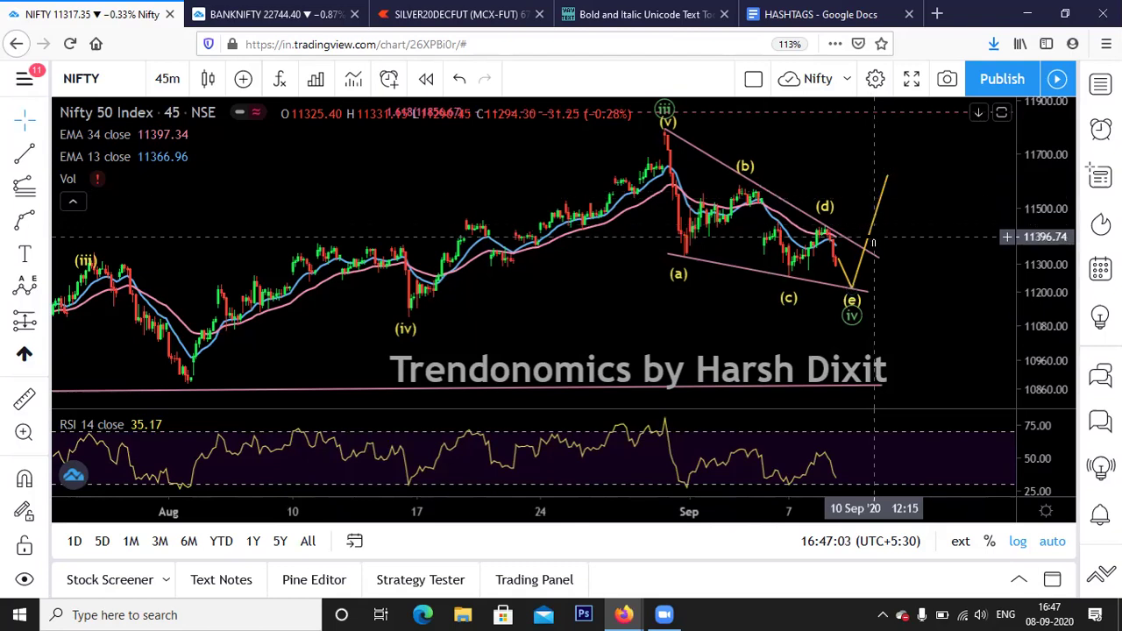
scroll(875, 236, "up", 2)
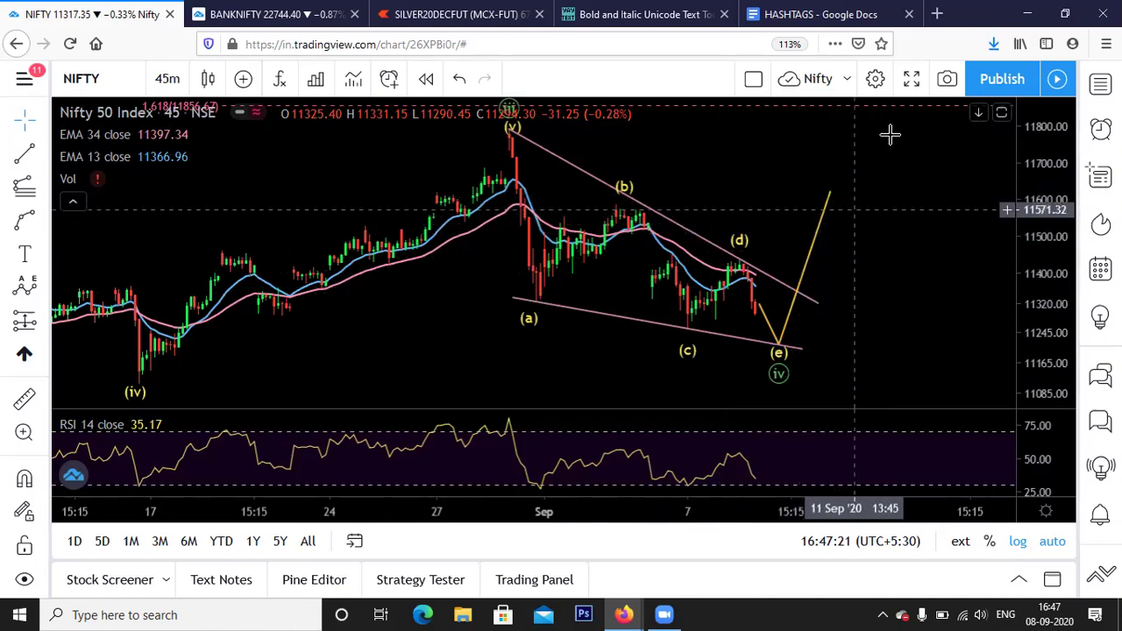
Examine the latest Nifty candles after leg (d) against the triangle's upper trendline and the expected end of leg (e).
scroll(874, 228, "up", 2)
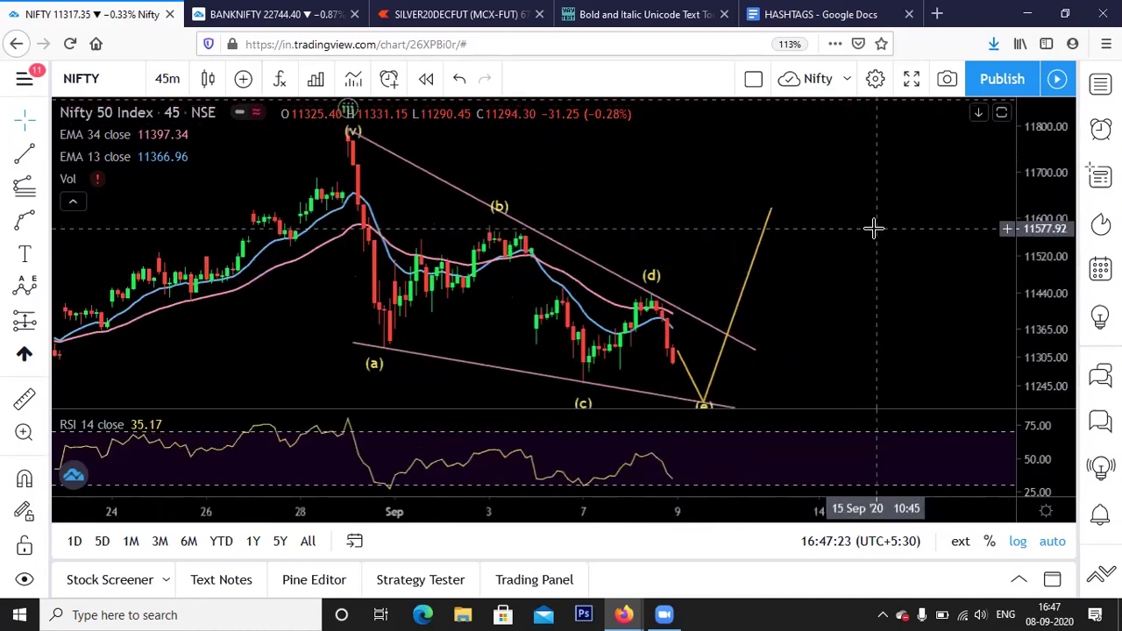
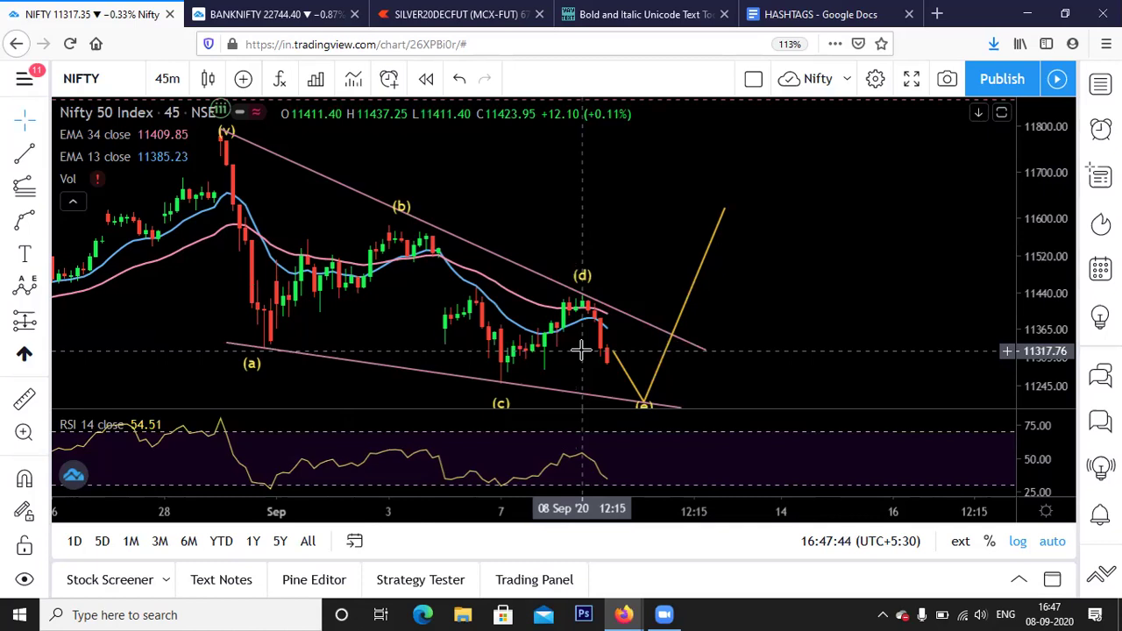
scroll(581, 351, "down", 1)
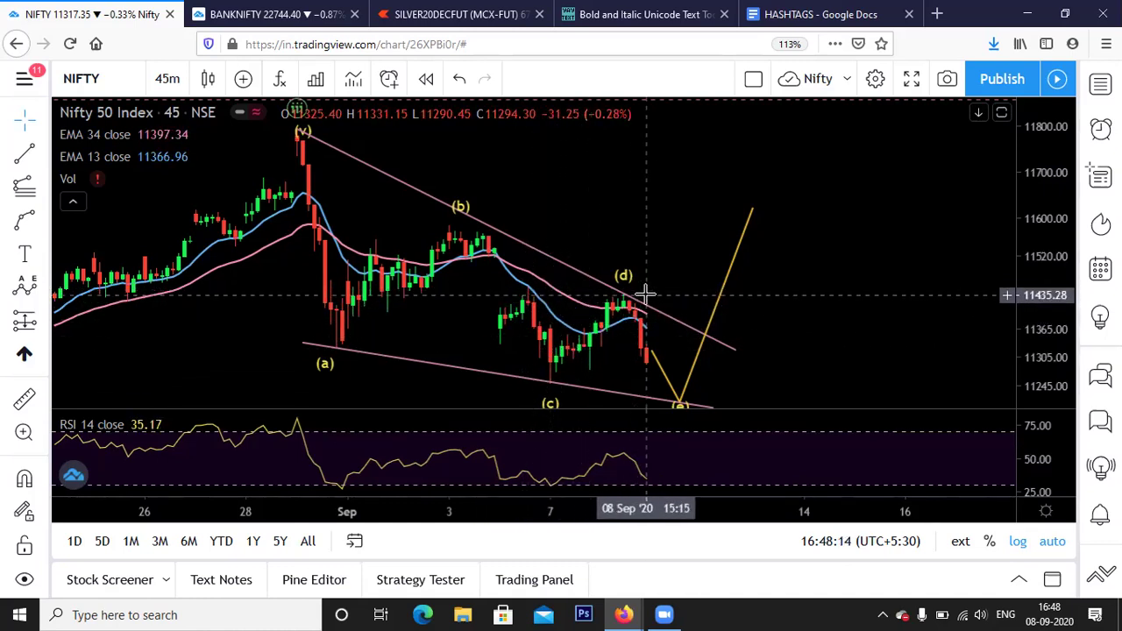
scroll(532, 283, "down", 1)
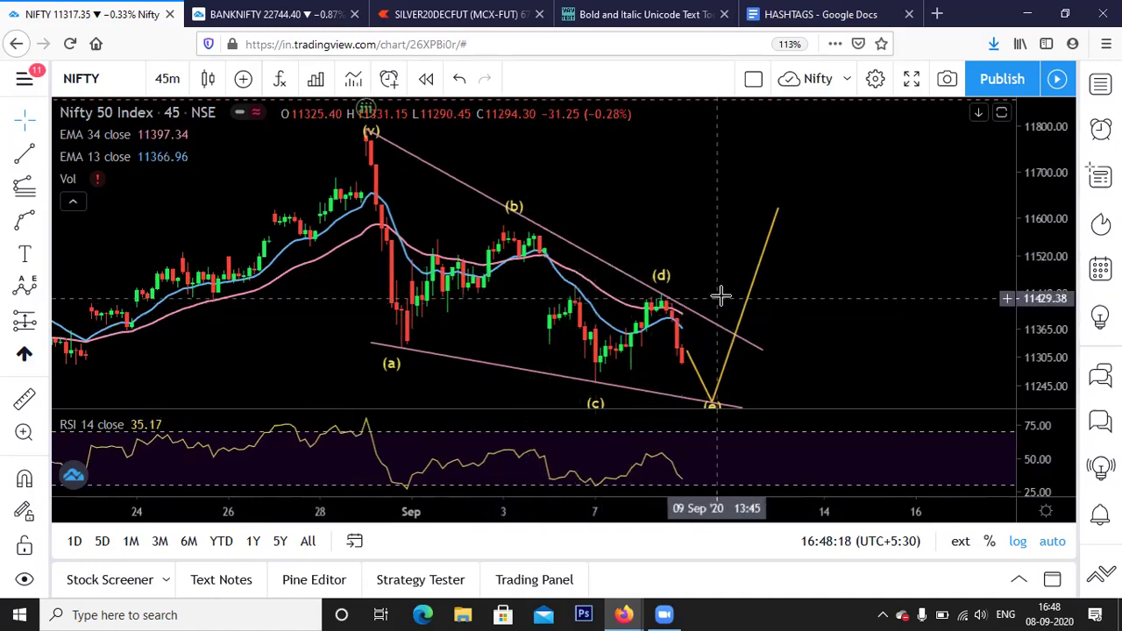
scroll(721, 313, "down", 2)
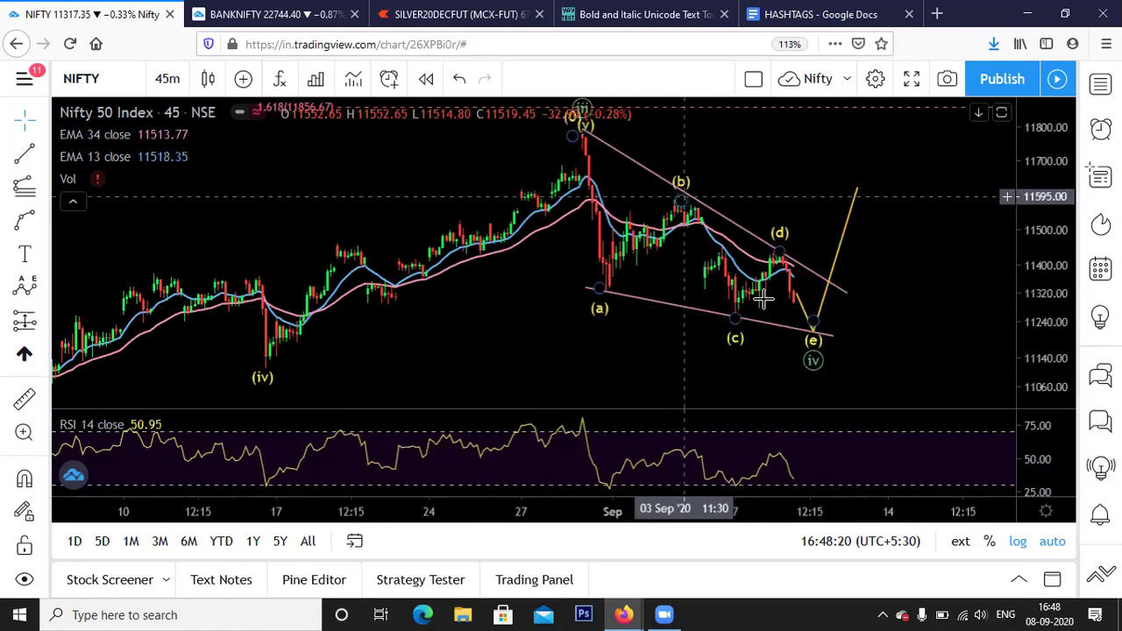
scroll(890, 189, "up", 3)
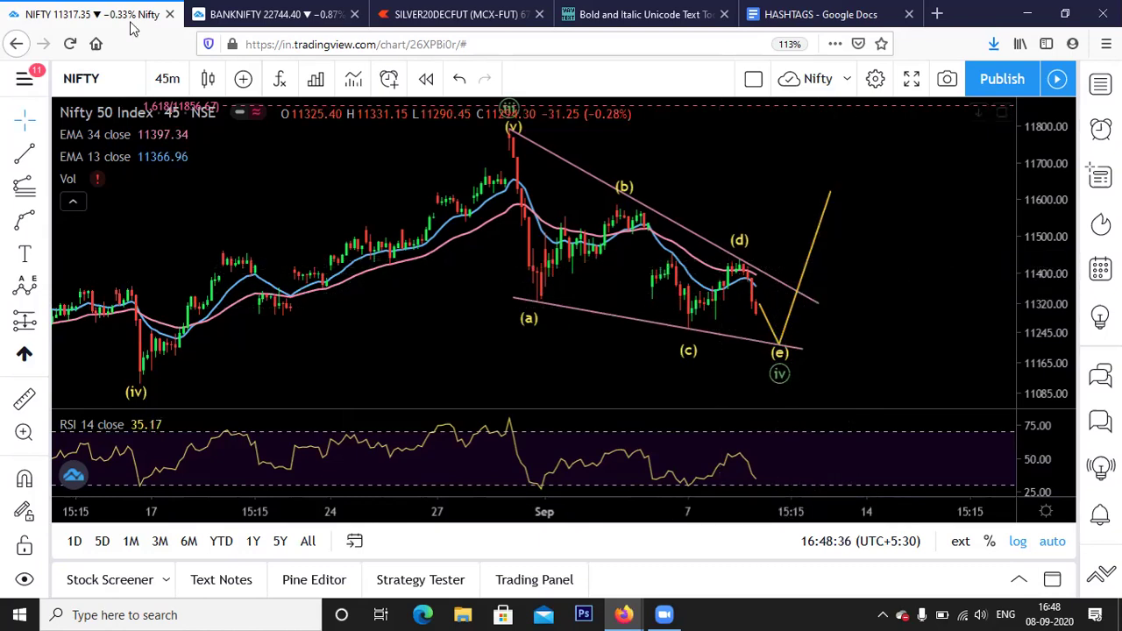
Switch to the Bank Nifty 15-minute chart and examine waves (i) and (ii), the descending channel and the earlier waves 1 and 2.
left_click(234, 11)
scroll(596, 306, "up", 2)
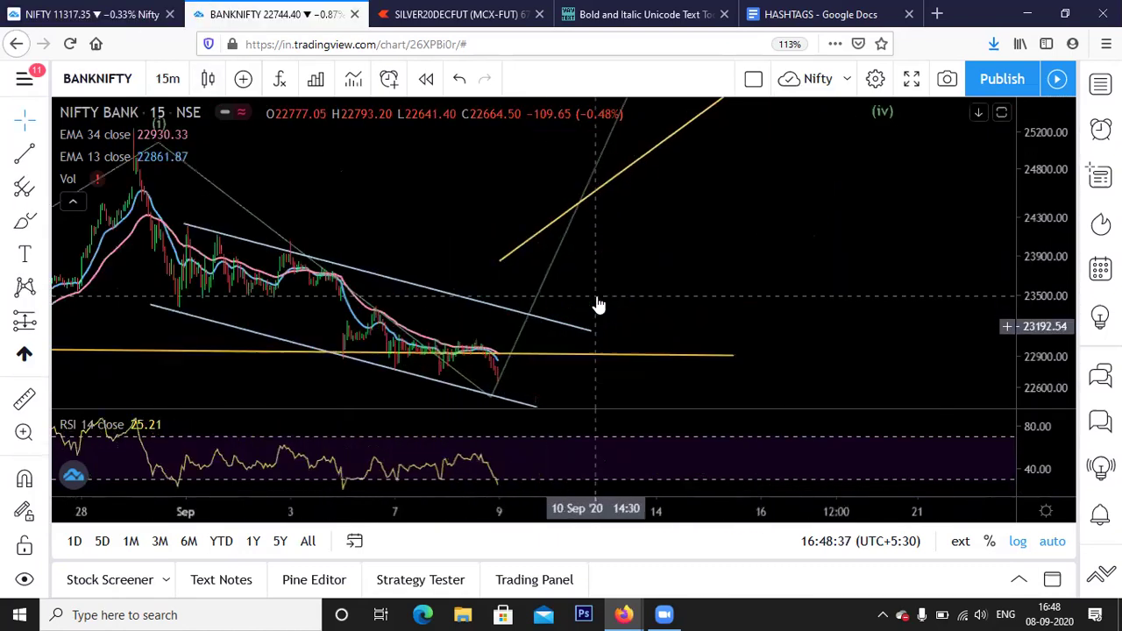
scroll(588, 322, "down", 1)
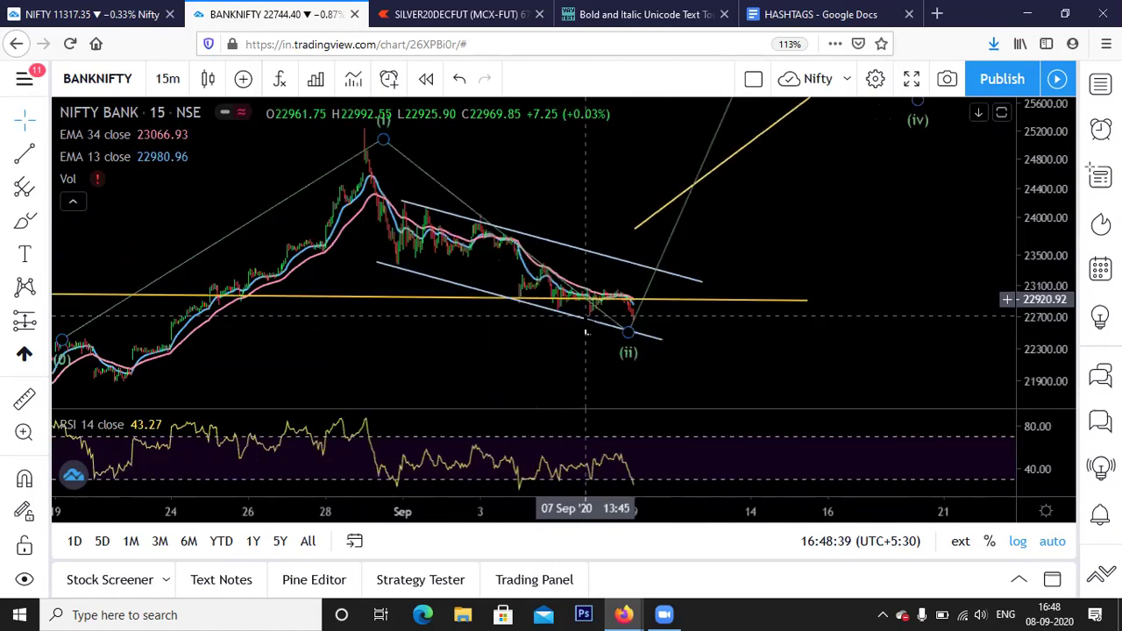
scroll(641, 308, "up", 1)
scroll(584, 268, "down", 1)
scroll(543, 320, "down", 1)
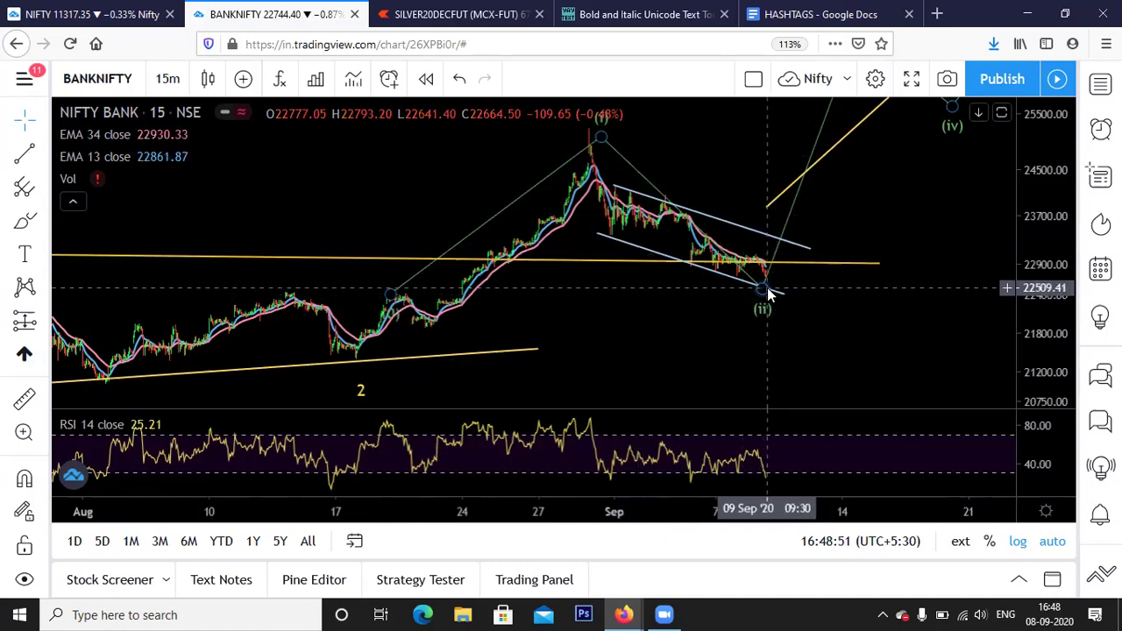
scroll(772, 289, "down", 4)
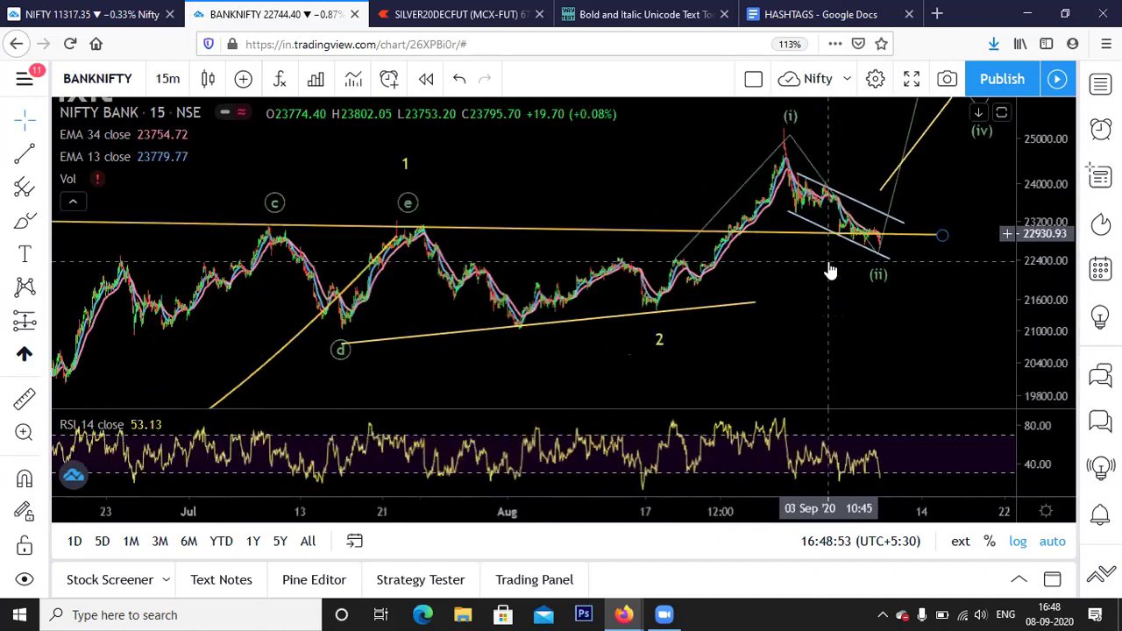
scroll(831, 272, "down", 2)
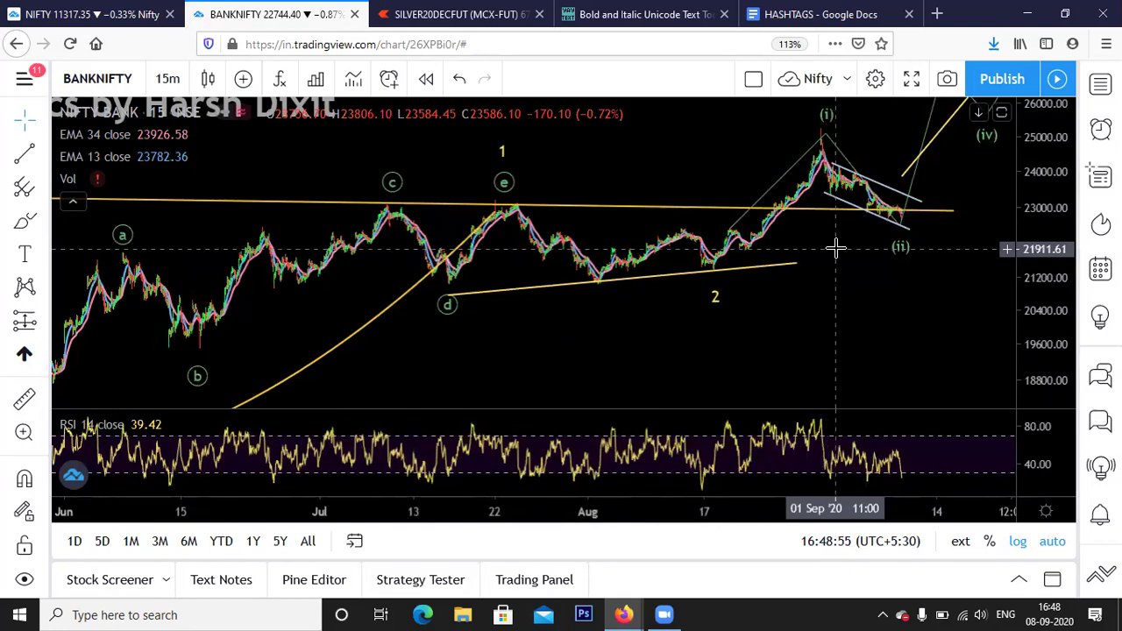
scroll(902, 243, "up", 6)
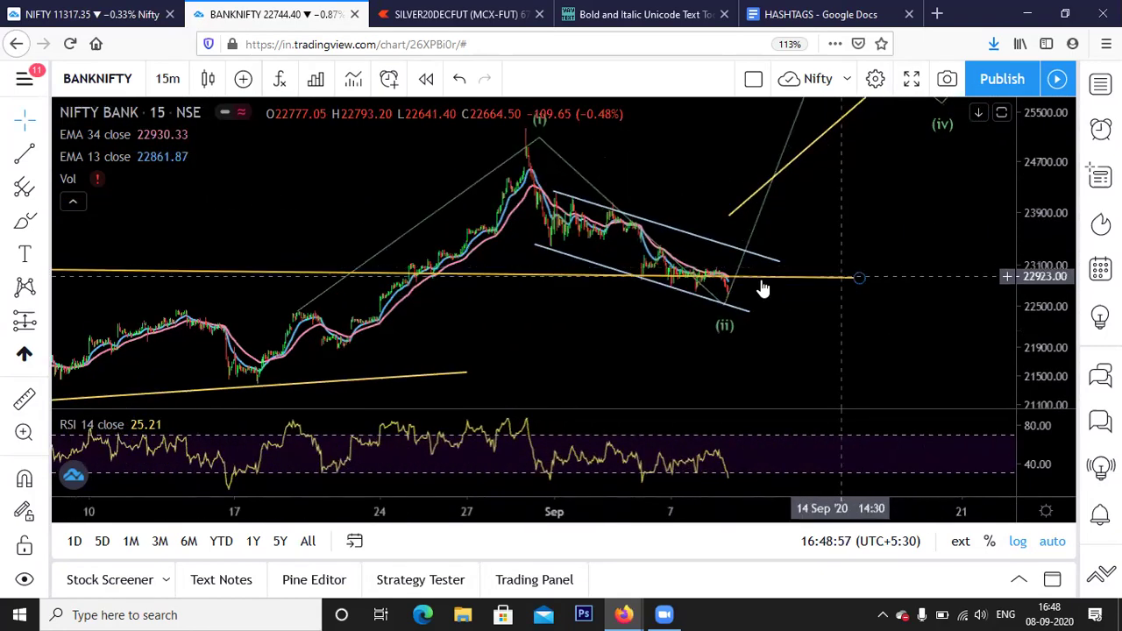
Inspect the latest Bank Nifty candles against the near-horizontal yellow line and the descending channel's lower boundary.
scroll(671, 303, "up", 3)
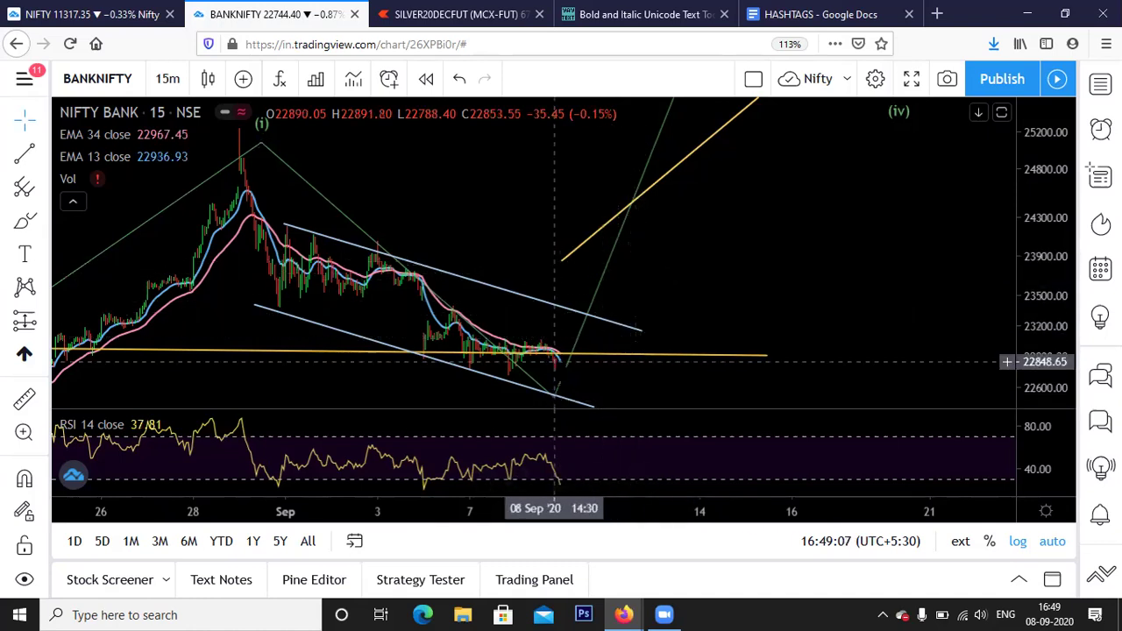
scroll(626, 343, "up", 3)
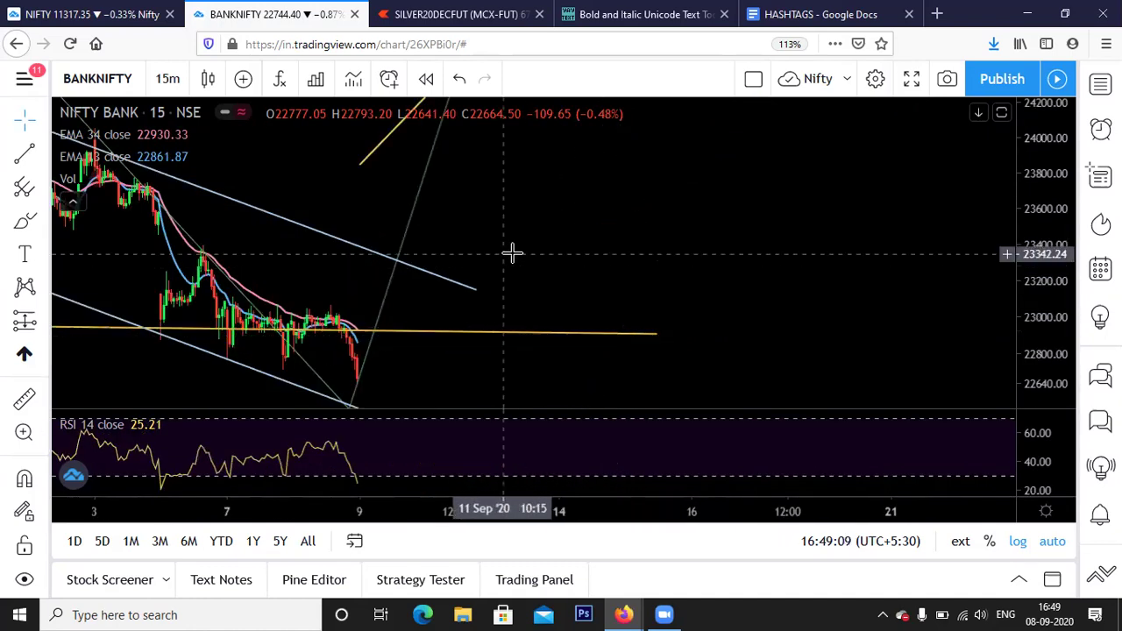
scroll(526, 254, "down", 3)
scroll(947, 233, "up", 2)
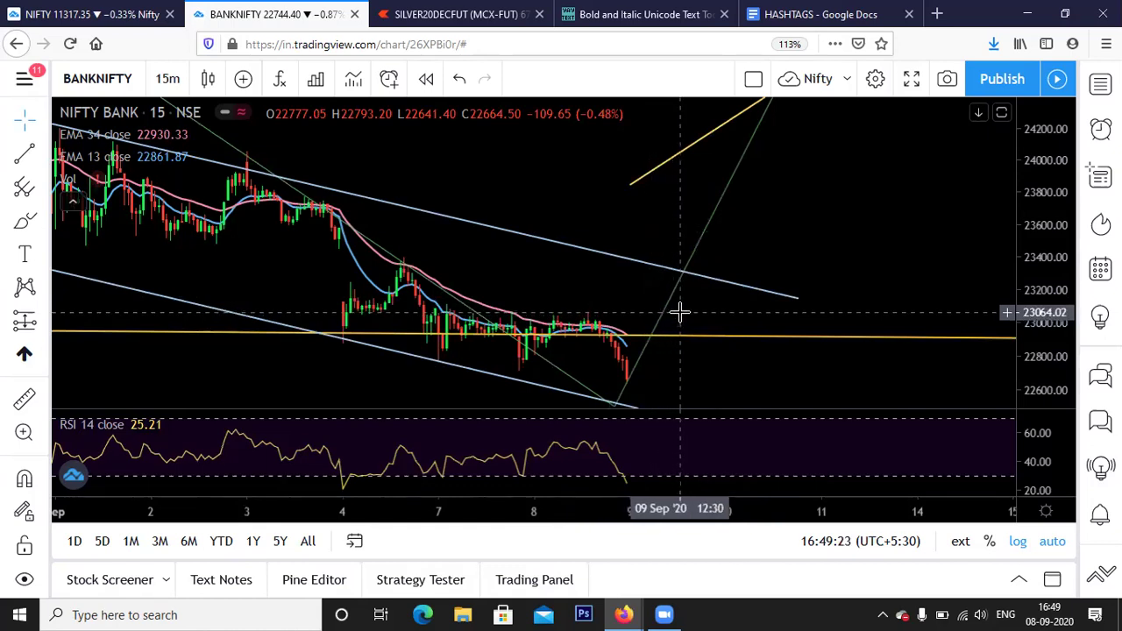
Reposition the descending channel's upper line on the Bank Nifty chart to start at about 24323 on 31 Aug '20 13:15.
scroll(683, 310, "down", 5)
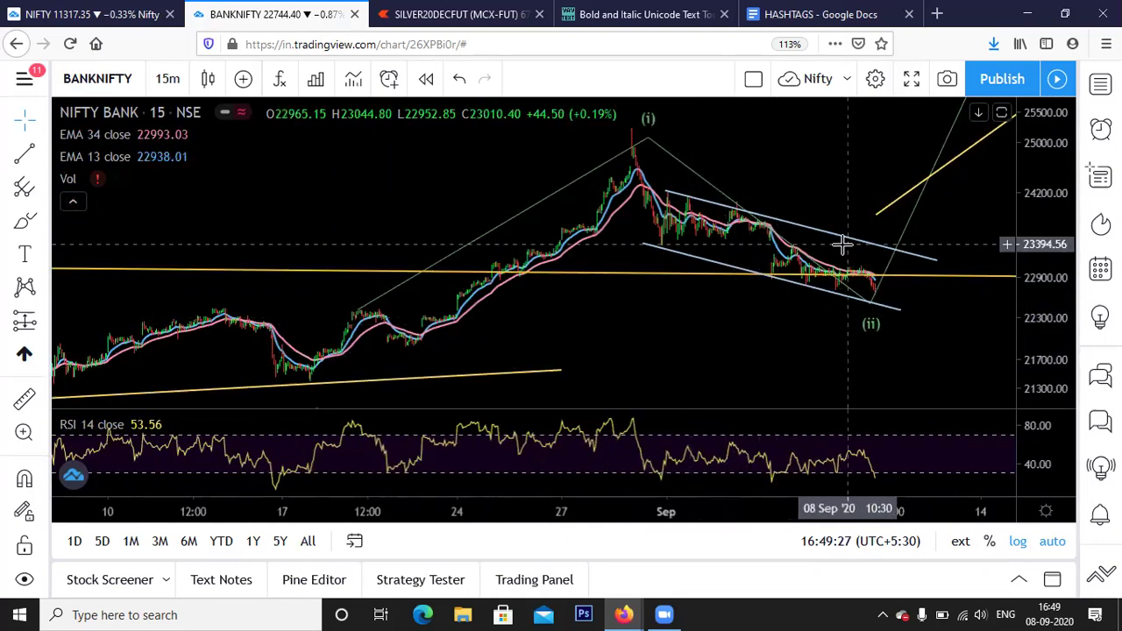
left_click(667, 191)
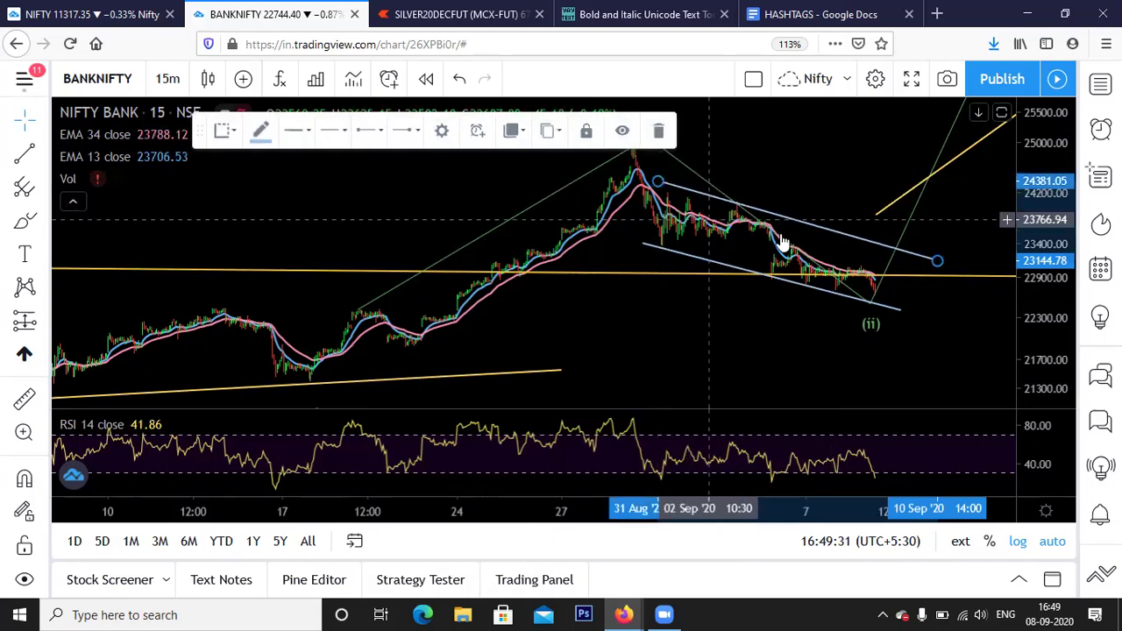
left_click_drag(768, 224, 764, 228)
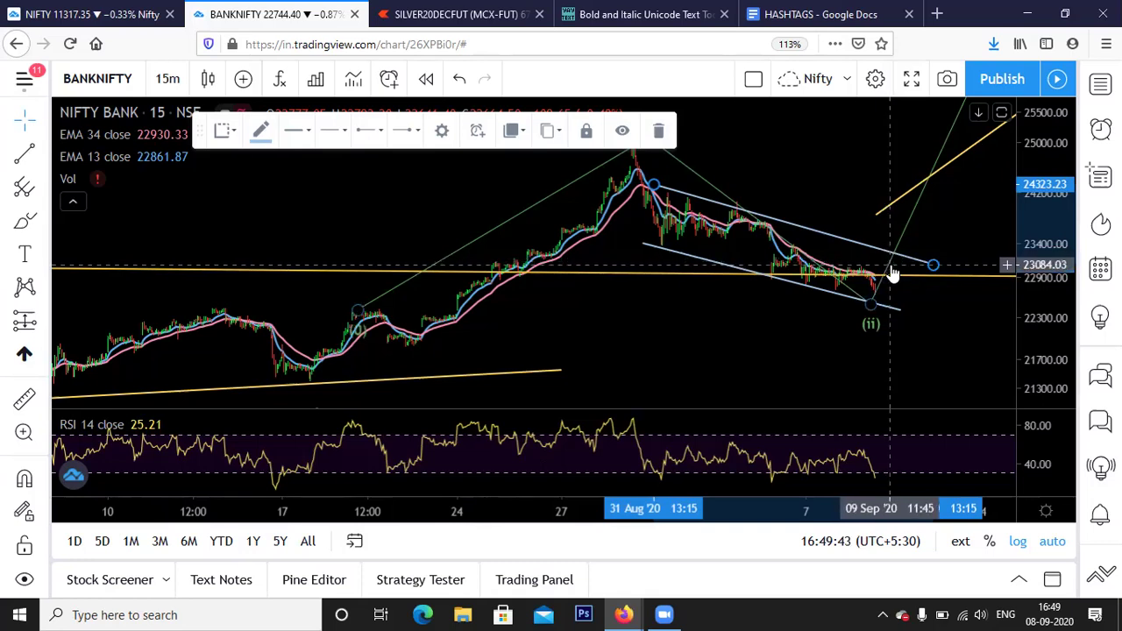
Lower the start of the yellow upward projection line to about 23338 on 09 Sep '20, near the channel's upper line.
scroll(893, 274, "up", 1)
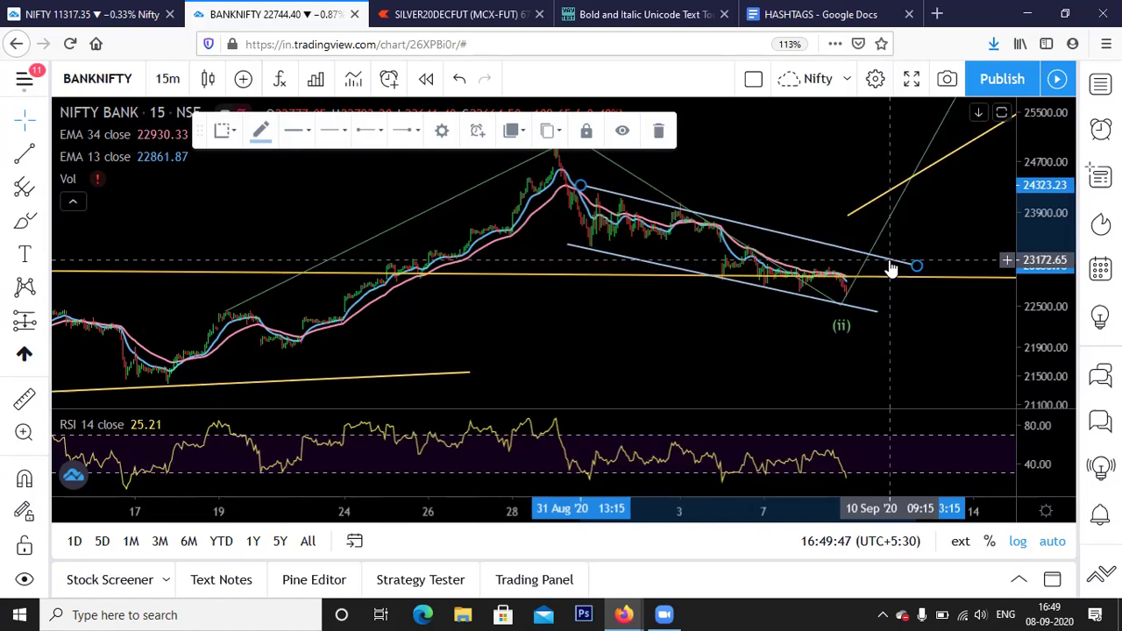
scroll(891, 267, "down", 3)
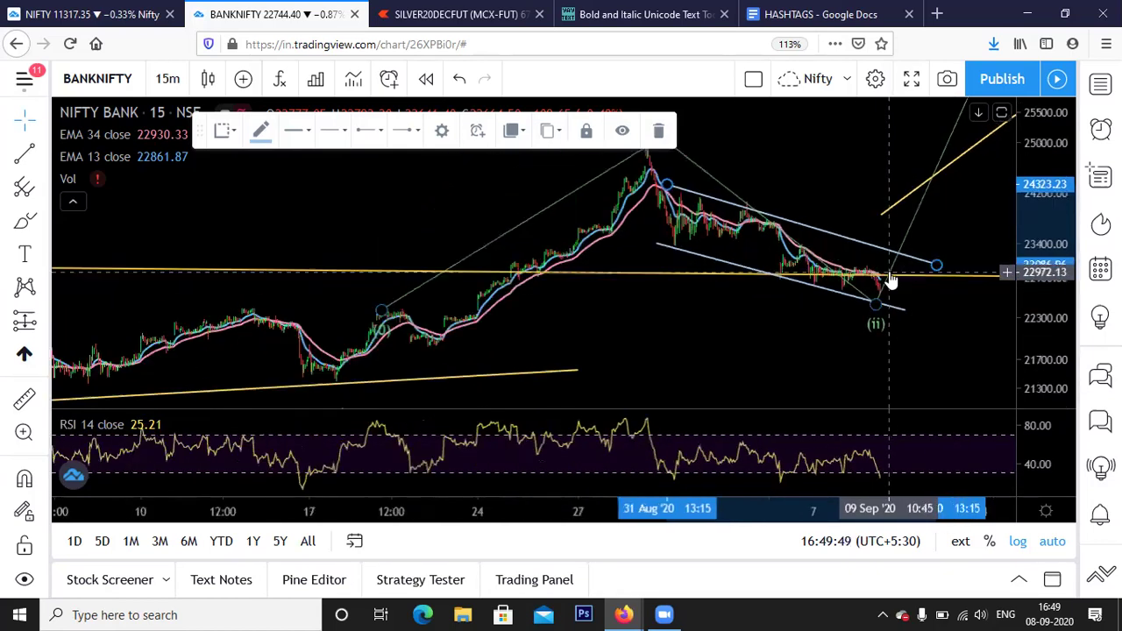
left_click_drag(890, 219, 914, 248)
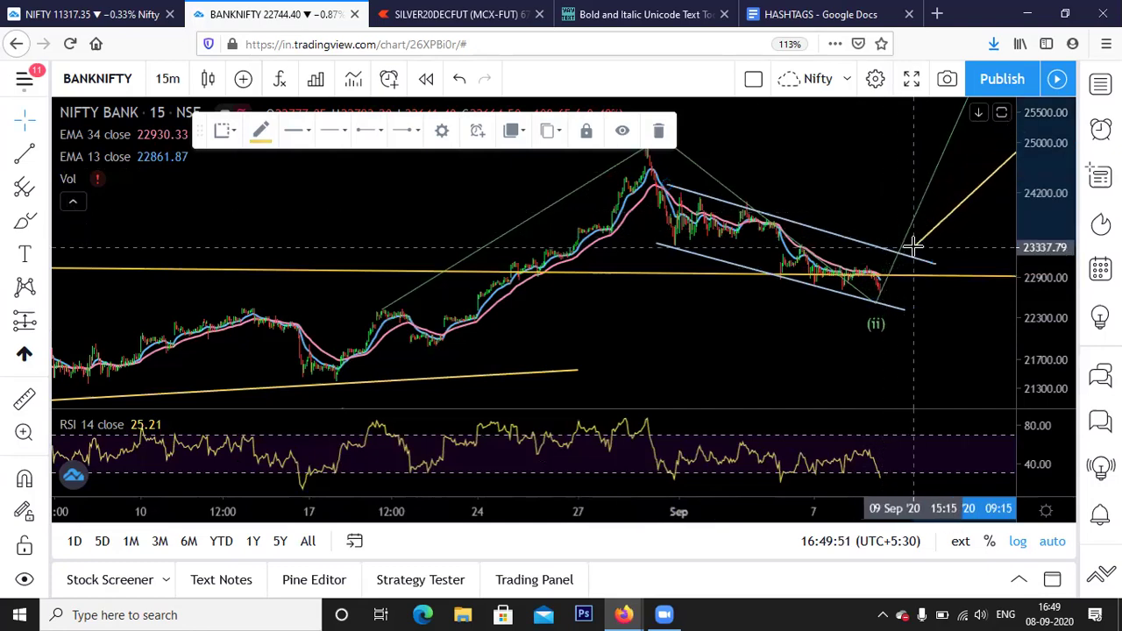
Trace the Bank Nifty wave count back through circled waves a to e and set the chart interval to 1 hour.
scroll(780, 202, "down", 5)
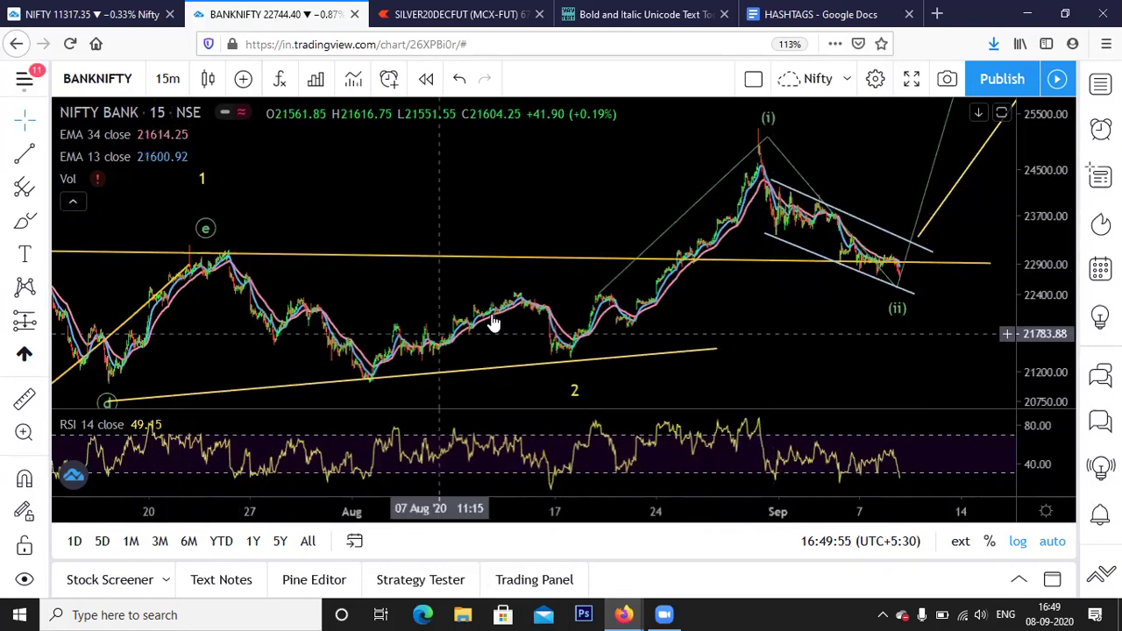
scroll(452, 292, "down", 4)
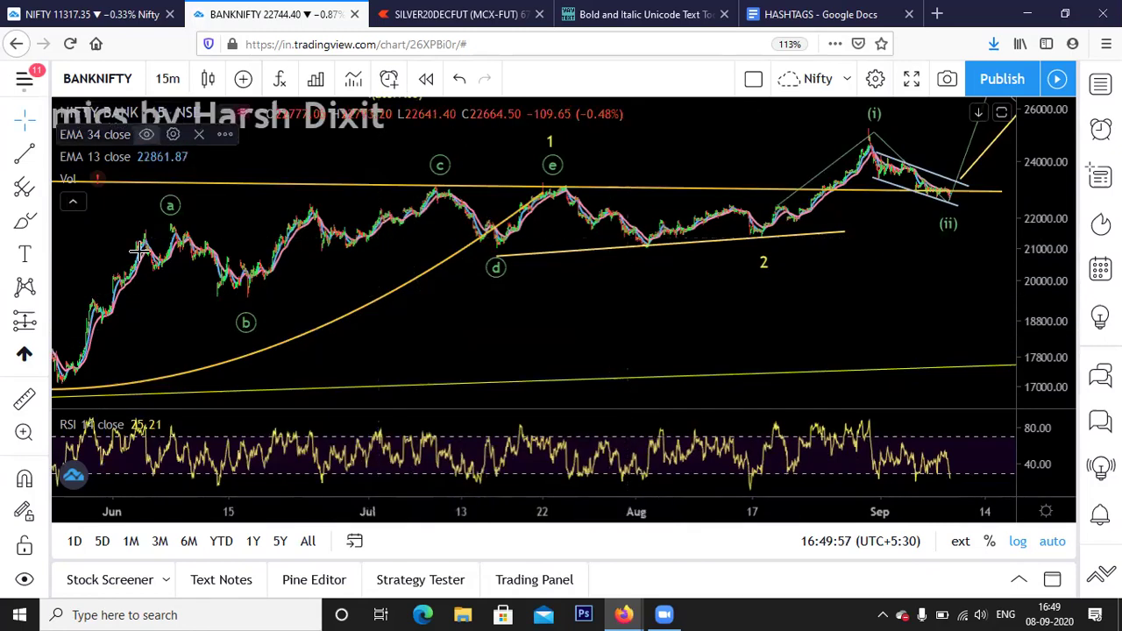
left_click_drag(536, 313, 654, 323)
left_click_drag(132, 275, 384, 284)
left_click(155, 81)
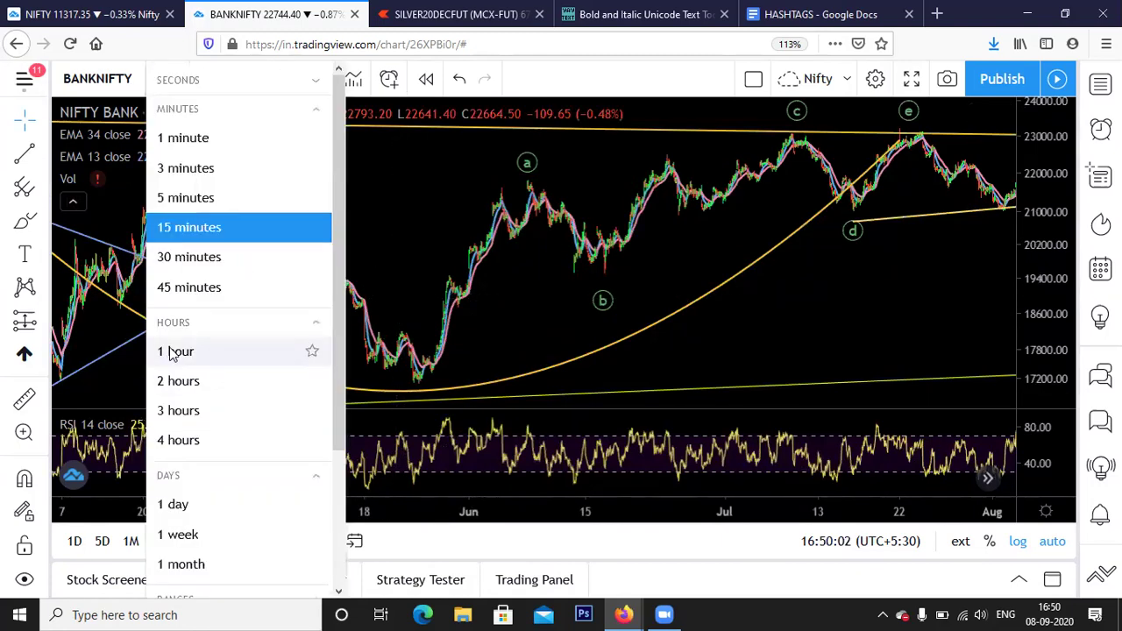
left_click(173, 353)
Examine where wave (ii) and the descending channel meet the rising blue channel's lower line on the 1-hour Bank Nifty chart.
left_click_drag(827, 219, 547, 200)
scroll(790, 359, "up", 6)
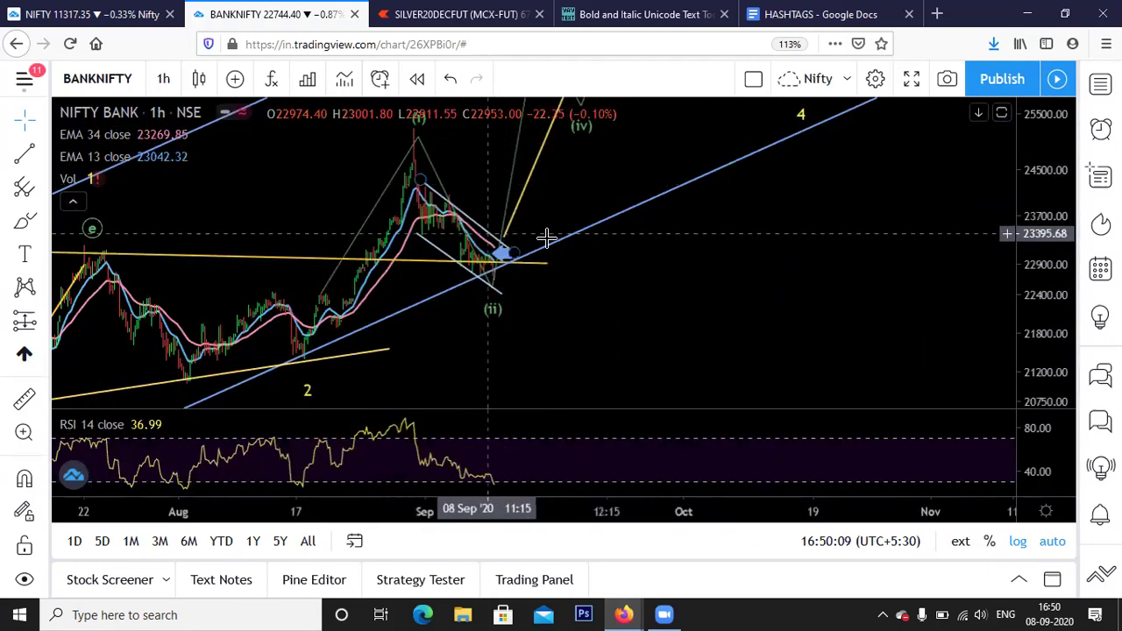
scroll(639, 240, "down", 1)
scroll(889, 319, "down", 4)
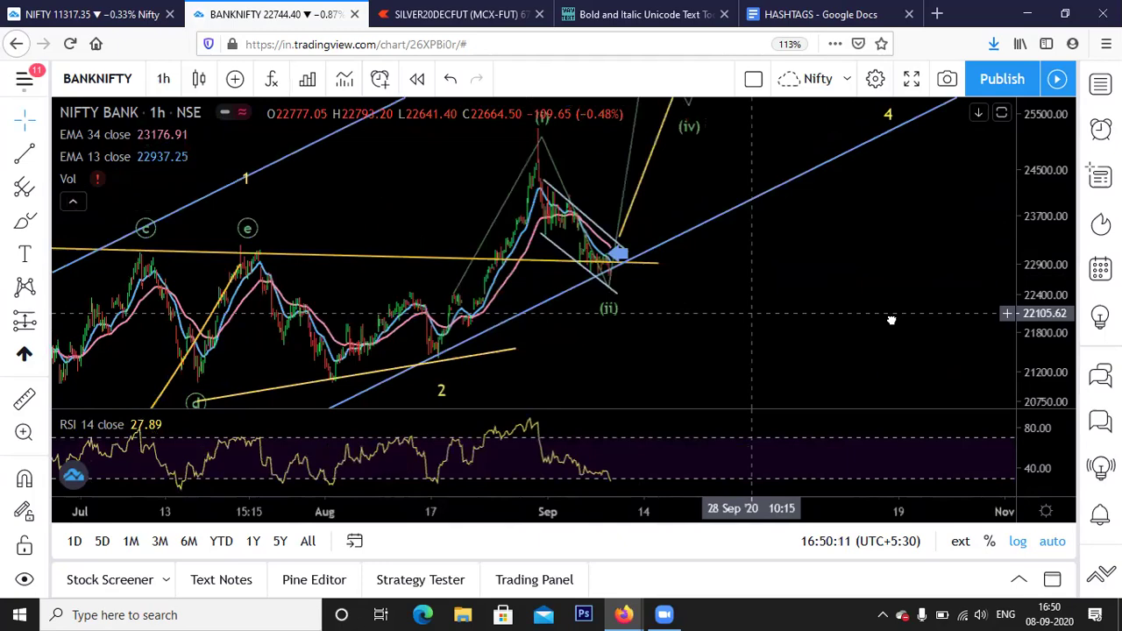
Shift the descending channel's lower line slightly higher and earlier around wave (ii) on the 1-hour Bank Nifty chart.
scroll(710, 335, "up", 4)
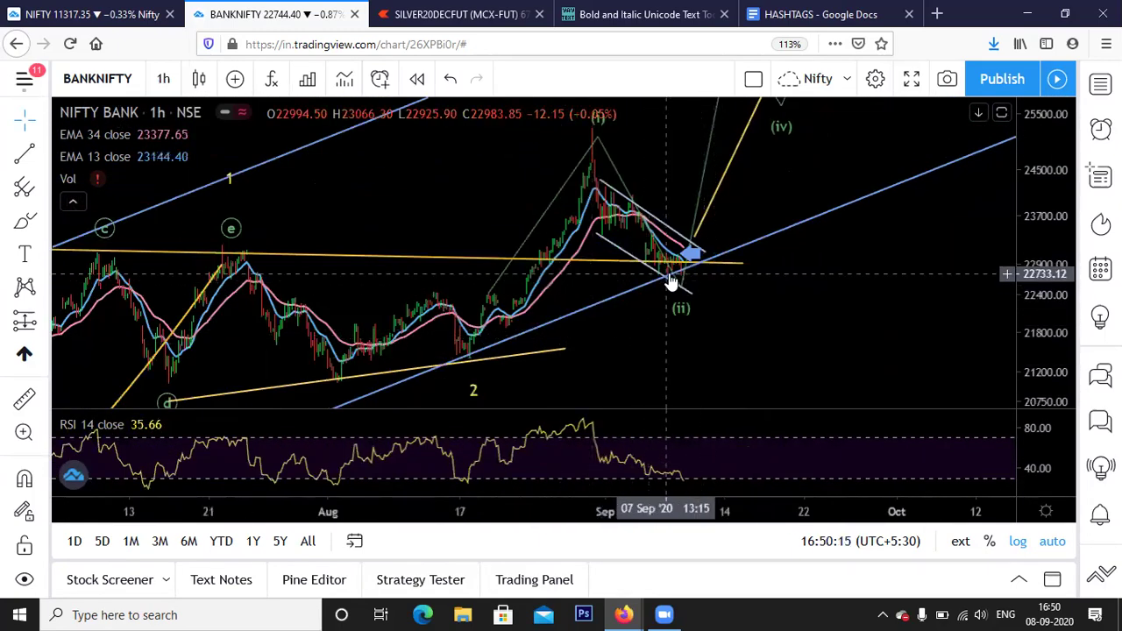
left_click(639, 306)
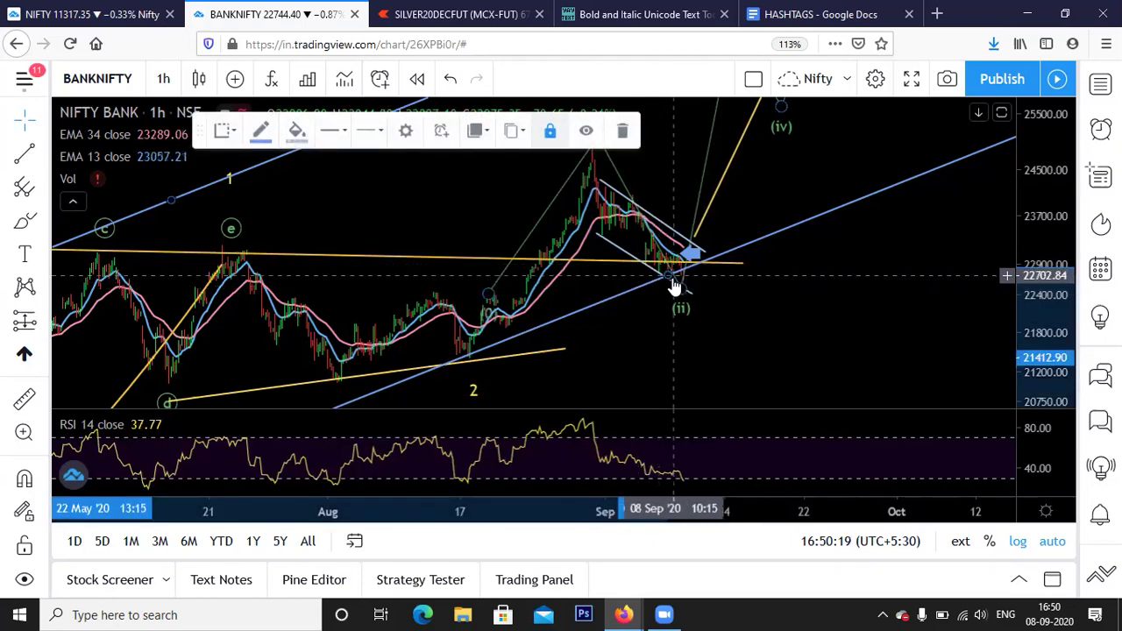
mouse_move(671, 290)
left_mouse_down()
mouse_move(664, 274)
mouse_move(672, 281)
left_mouse_up()
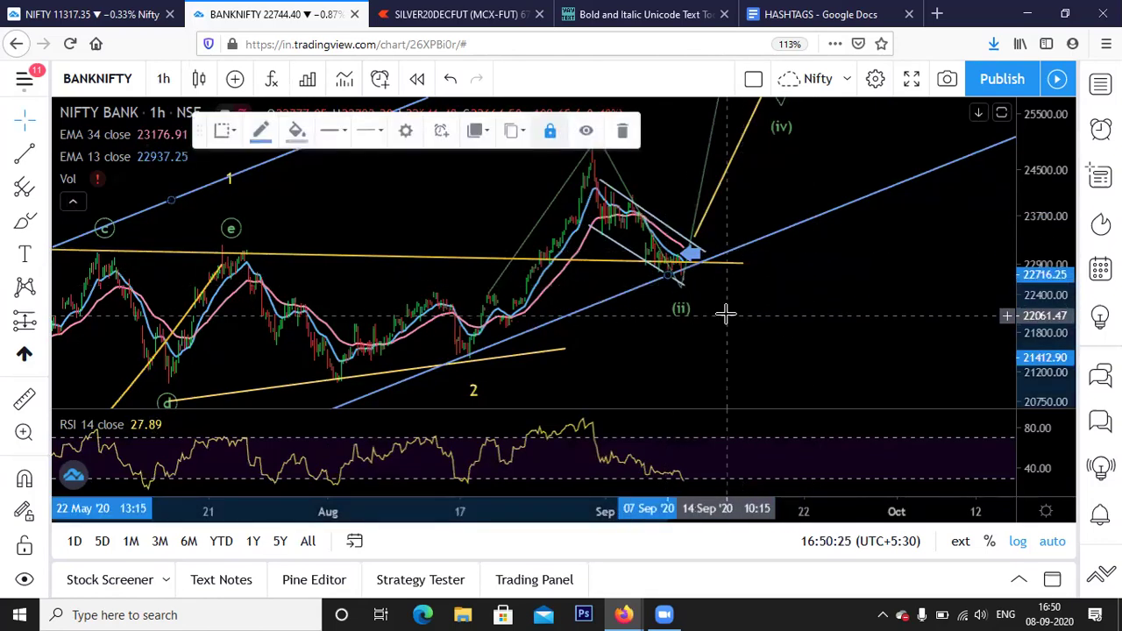
Move the blue arrow on the 1-hour Bank Nifty chart to the end of the descending channel's upper line, at about 23058.
scroll(725, 320, "down", 1)
scroll(789, 311, "down", 2)
scroll(824, 296, "up", 5)
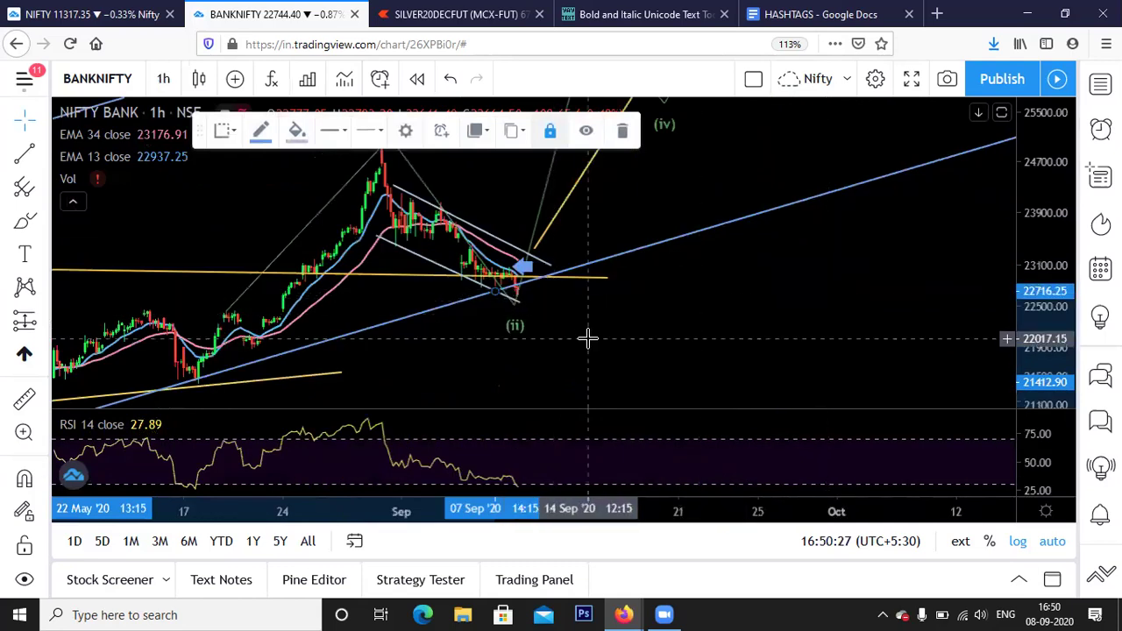
left_click_drag(719, 334, 886, 331)
scroll(771, 316, "up", 3)
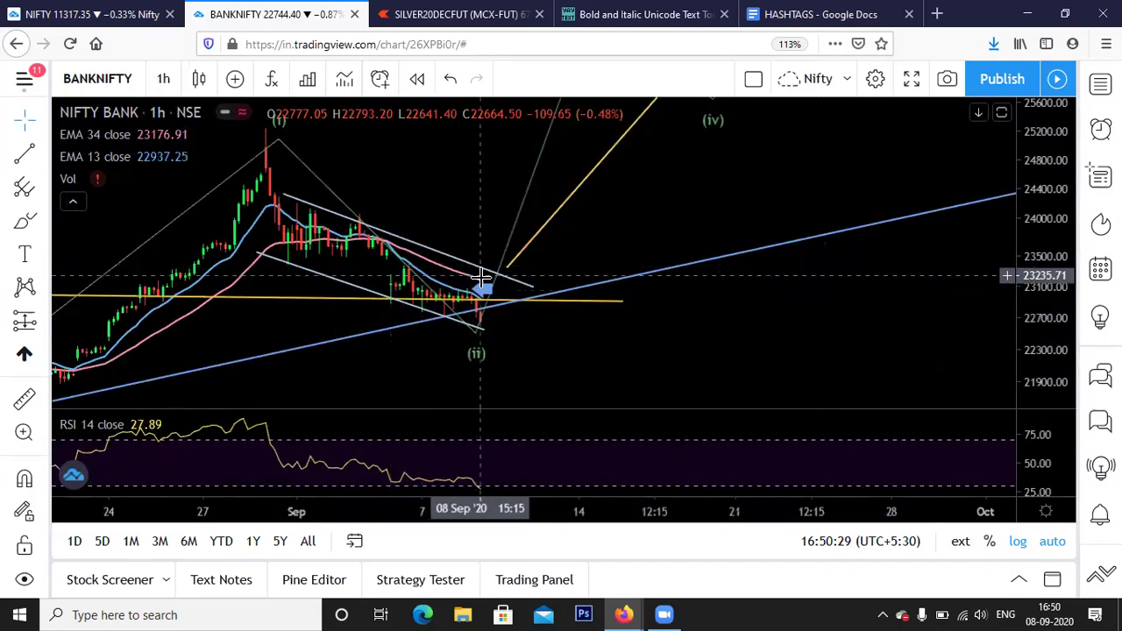
left_click(534, 288)
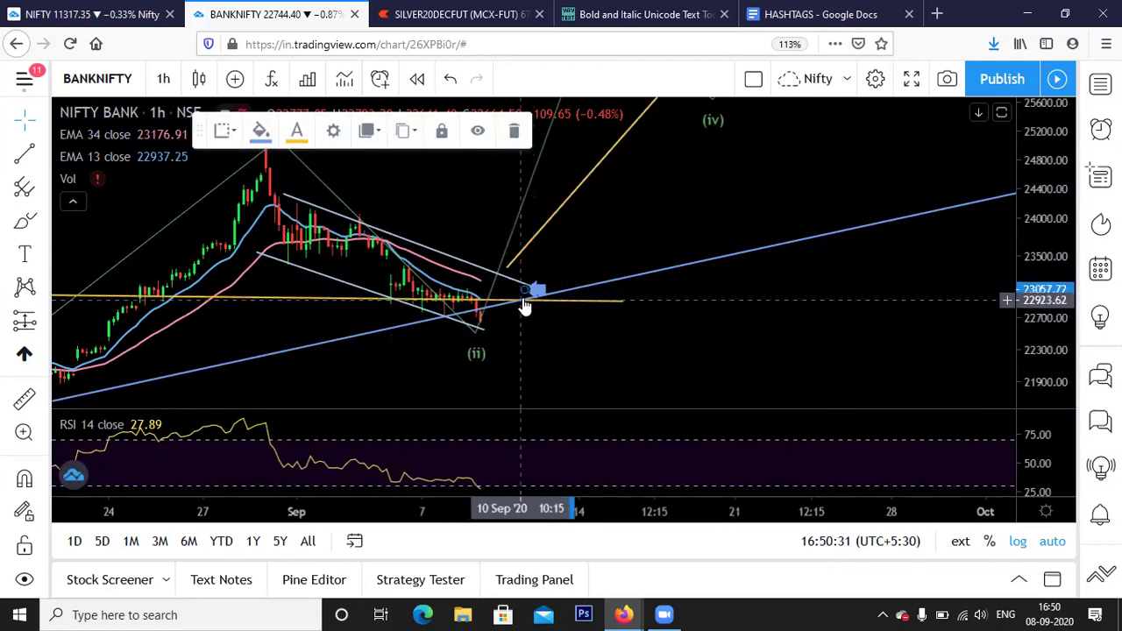
left_click_drag(523, 363, 752, 321)
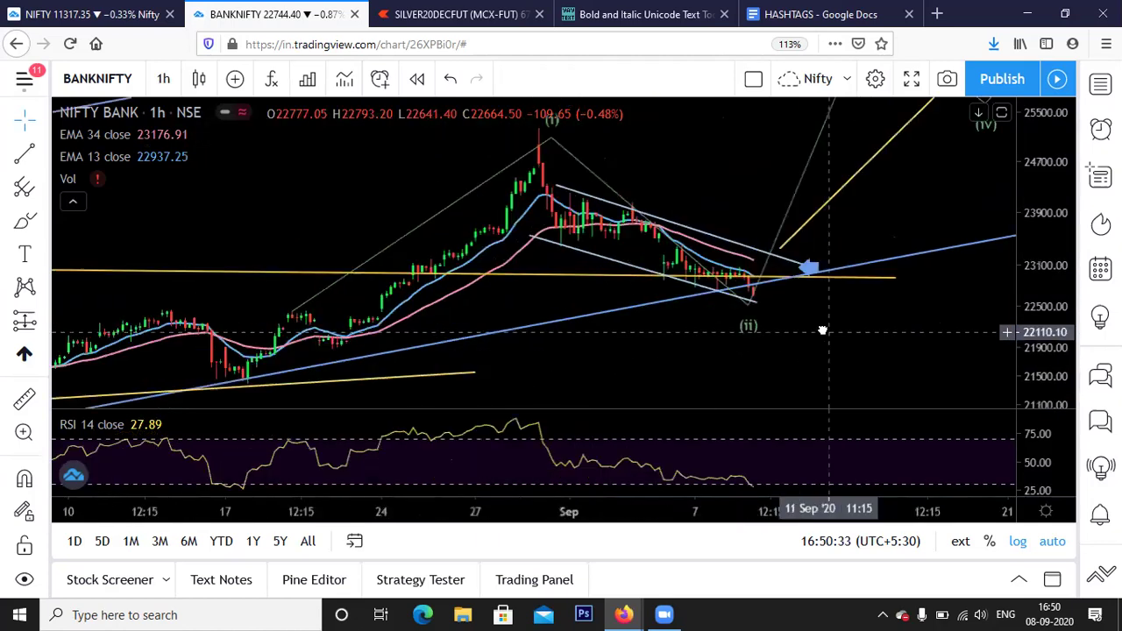
scroll(729, 328, "up", 2)
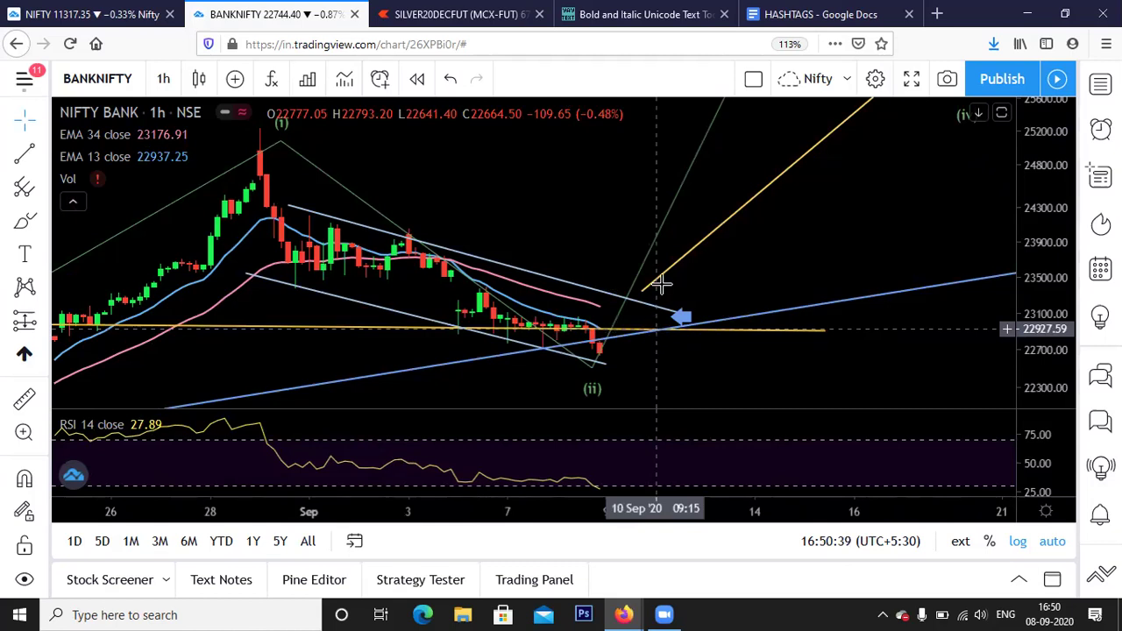
scroll(662, 283, "down", 4)
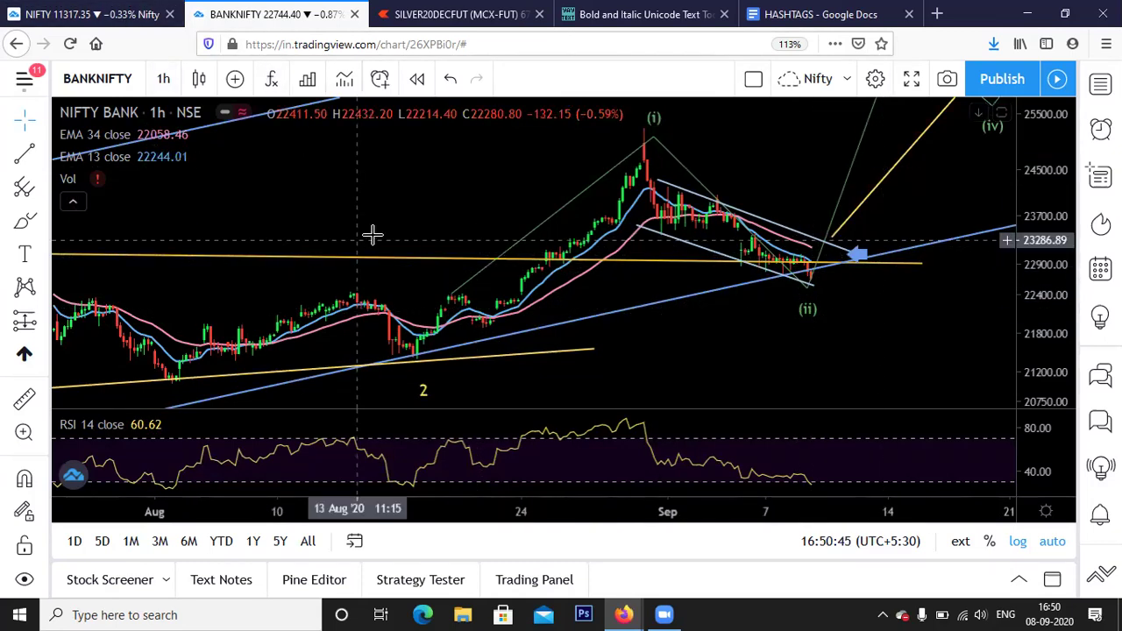
scroll(371, 233, "down", 2)
Switch to the 45-minute Nifty 50 chart and examine the (a) to (e) wedge against the wider wave count since June.
left_click(99, 13)
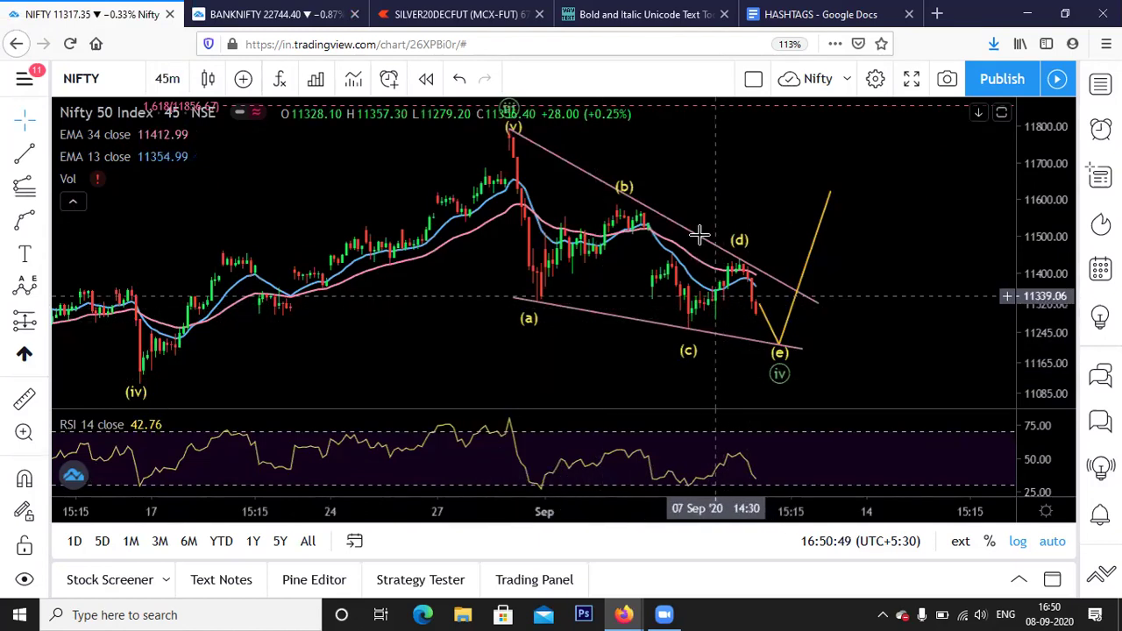
left_click(751, 275)
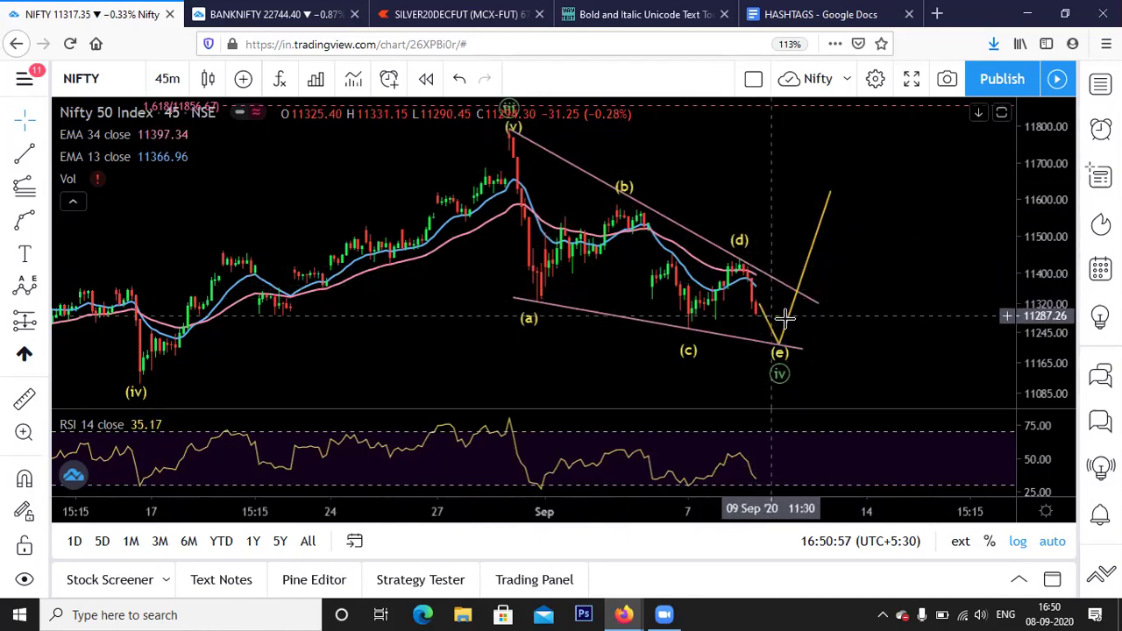
scroll(834, 230, "down", 2)
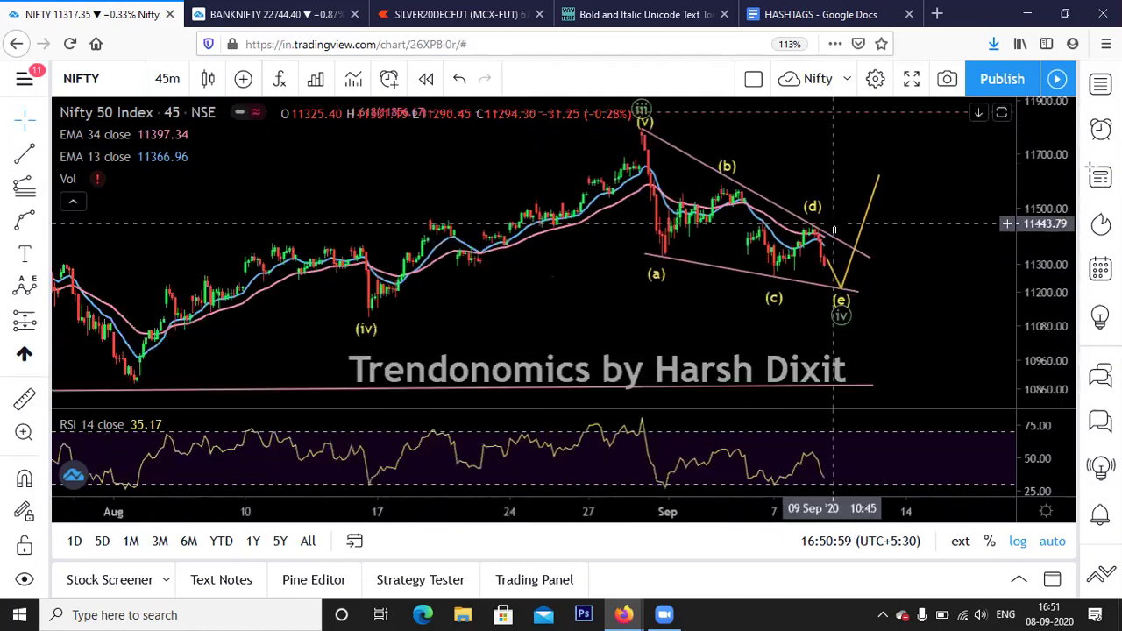
scroll(834, 222, "down", 2)
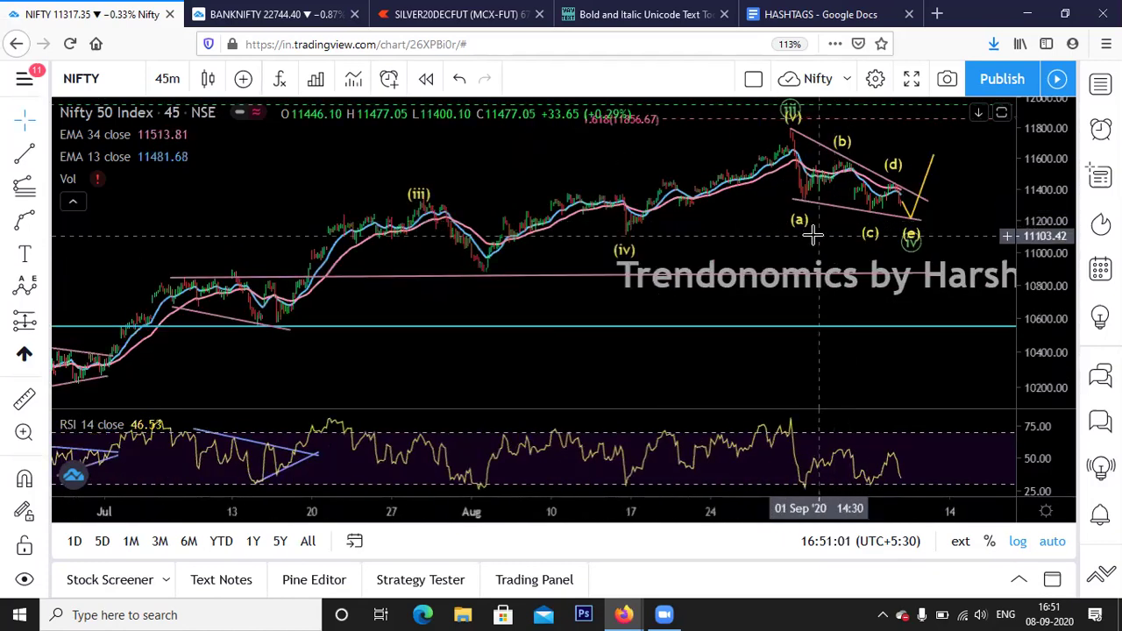
scroll(813, 237, "down", 2)
scroll(763, 330, "up", 2)
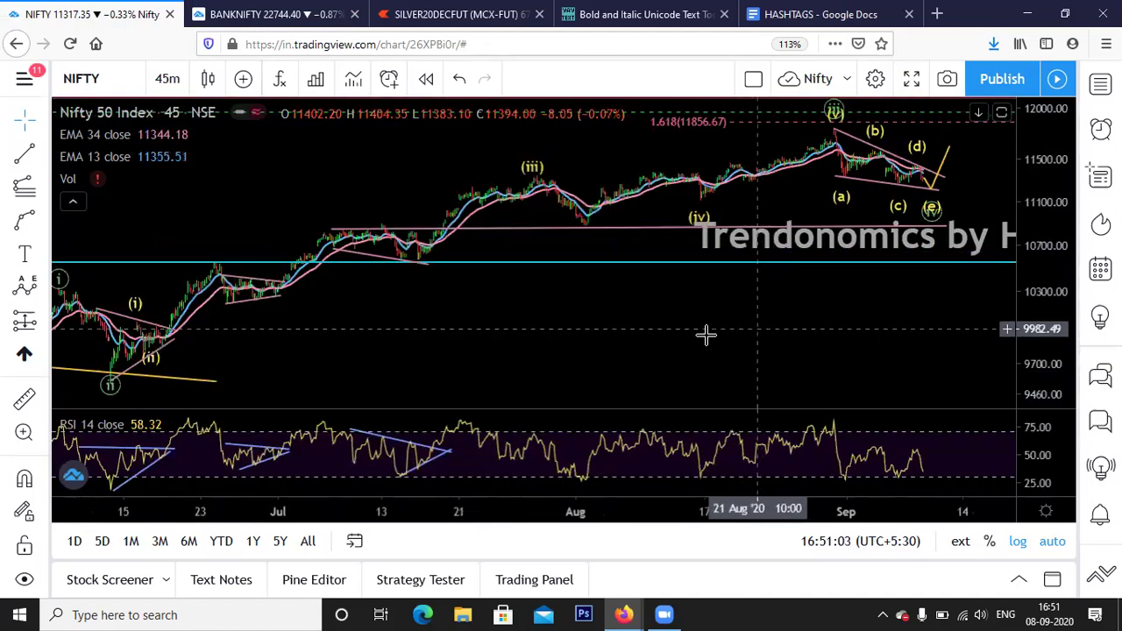
left_click_drag(571, 351, 698, 345)
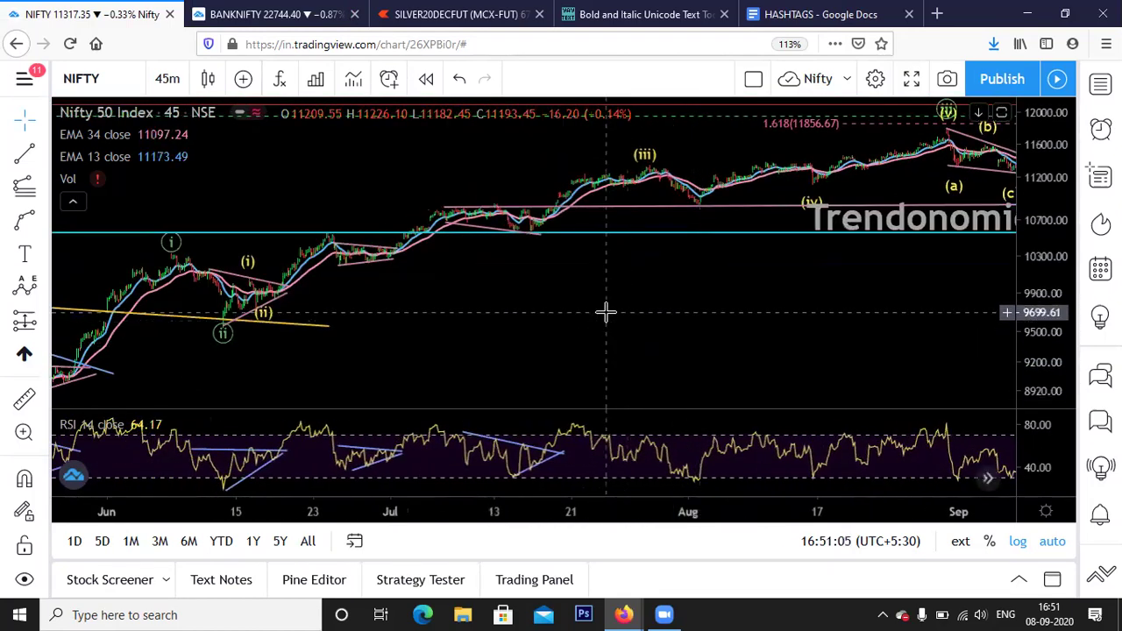
left_click_drag(551, 313, 438, 302)
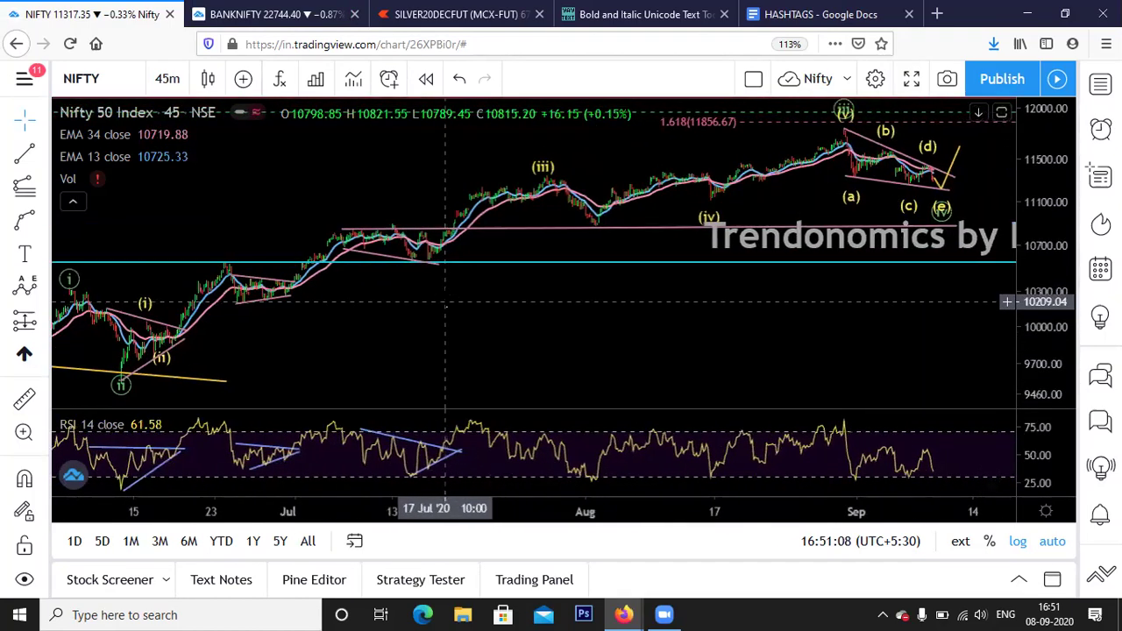
Compare the Nifty consolidations from May to July with the triangles drawn on the RSI, and return to the September wedge.
left_click_drag(355, 296, 501, 329)
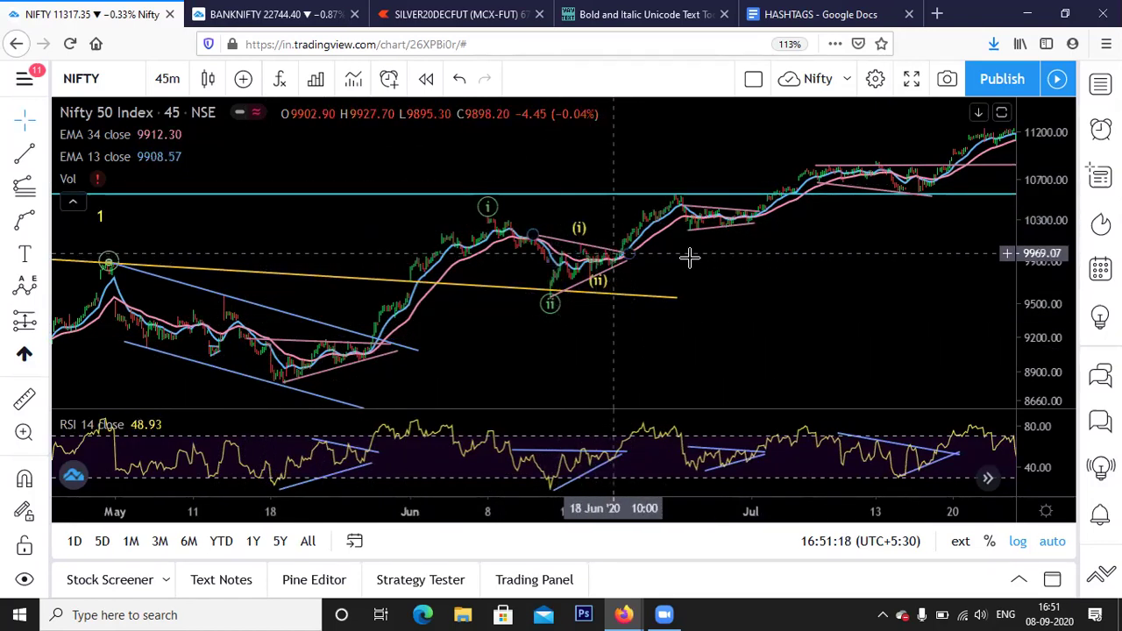
left_click_drag(811, 294, 422, 312)
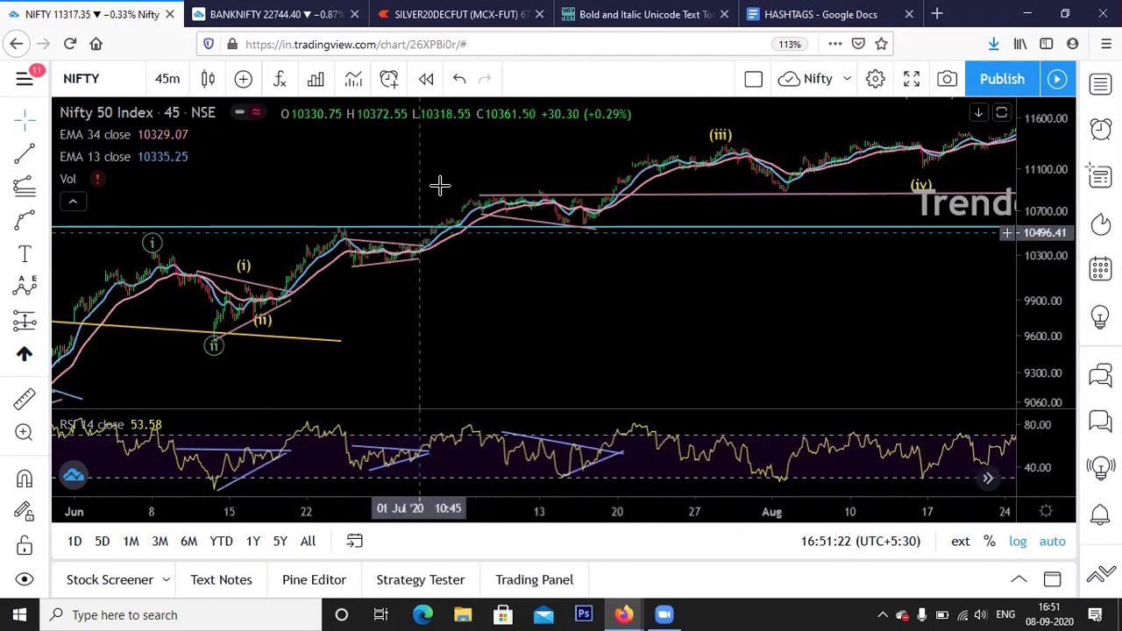
left_click_drag(394, 358, 517, 352)
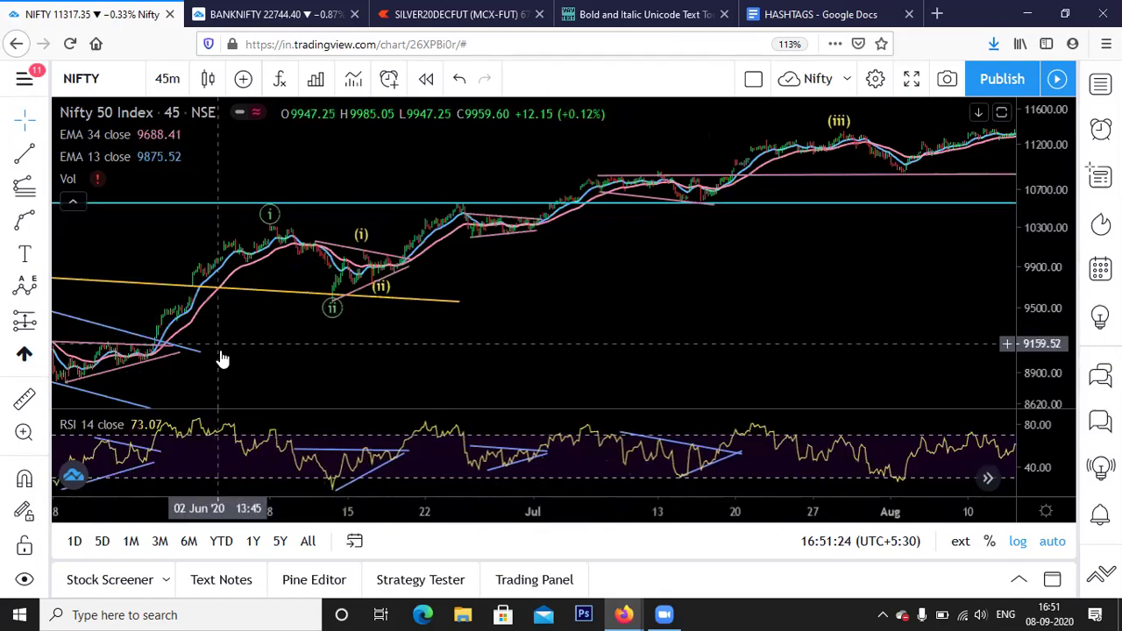
left_click_drag(220, 350, 333, 355)
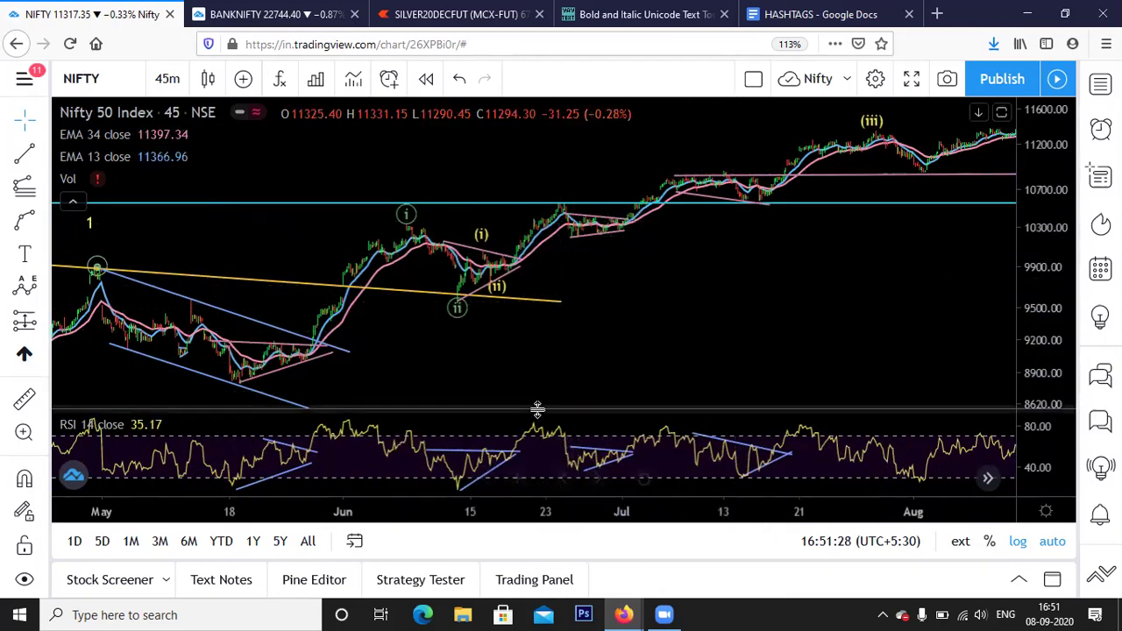
left_click_drag(700, 342, 683, 344)
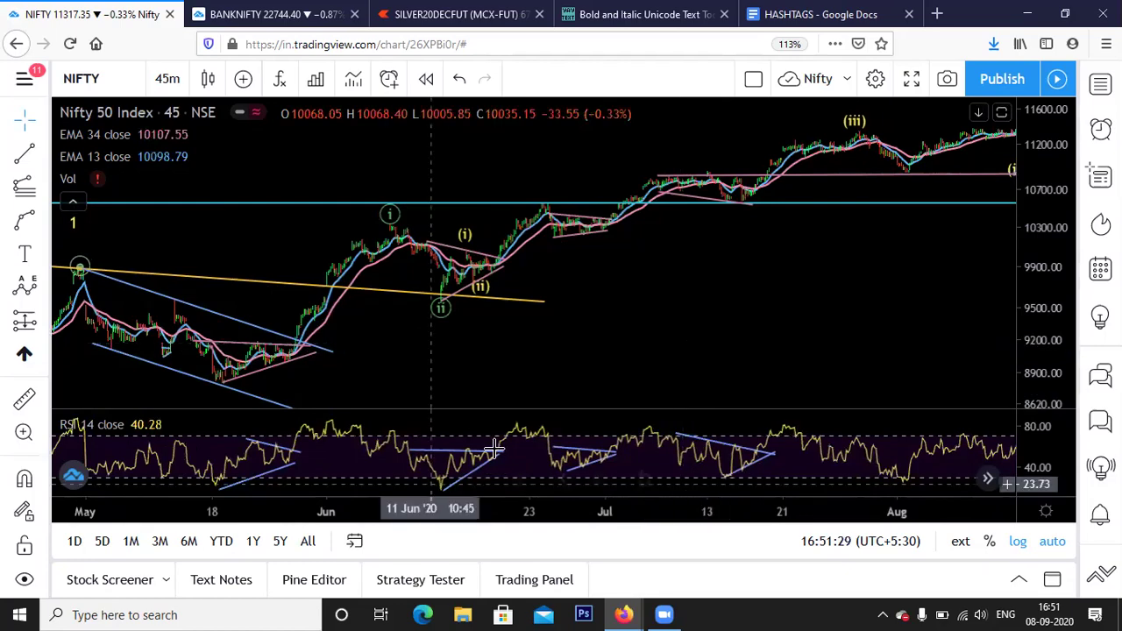
left_click_drag(671, 339, 450, 342)
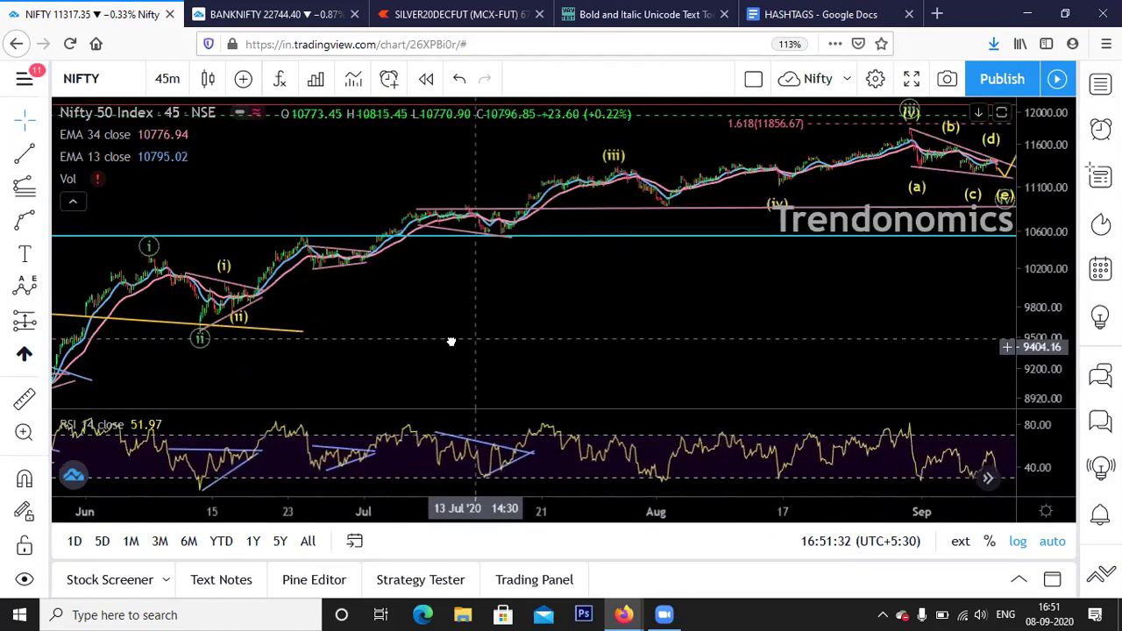
left_click_drag(641, 342, 356, 301)
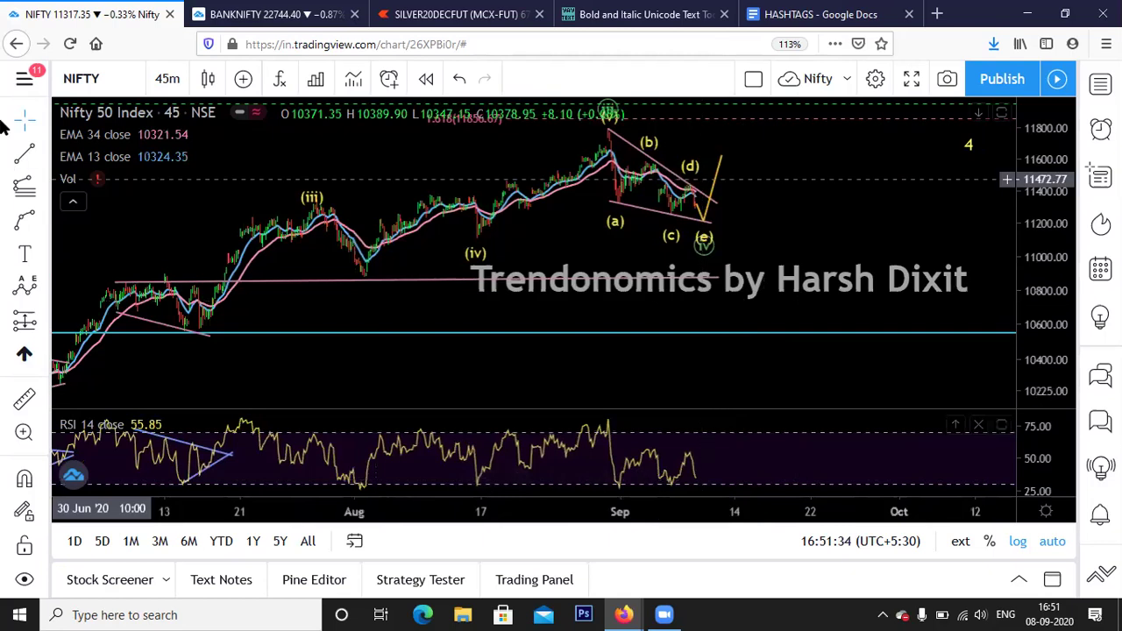
Draw a trend line under the Nifty RSI lows from 31 Aug '20 to 14 Sep '20, ending at about 30.
left_click(179, 278)
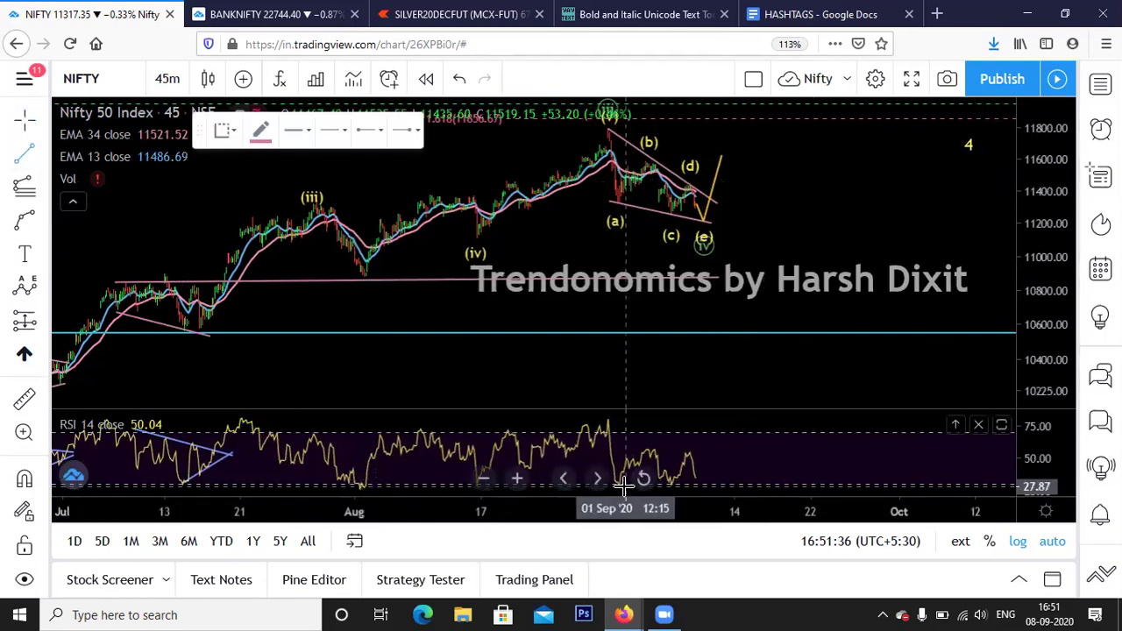
left_click(741, 483)
left_click(771, 459)
scroll(771, 458, "up", 3)
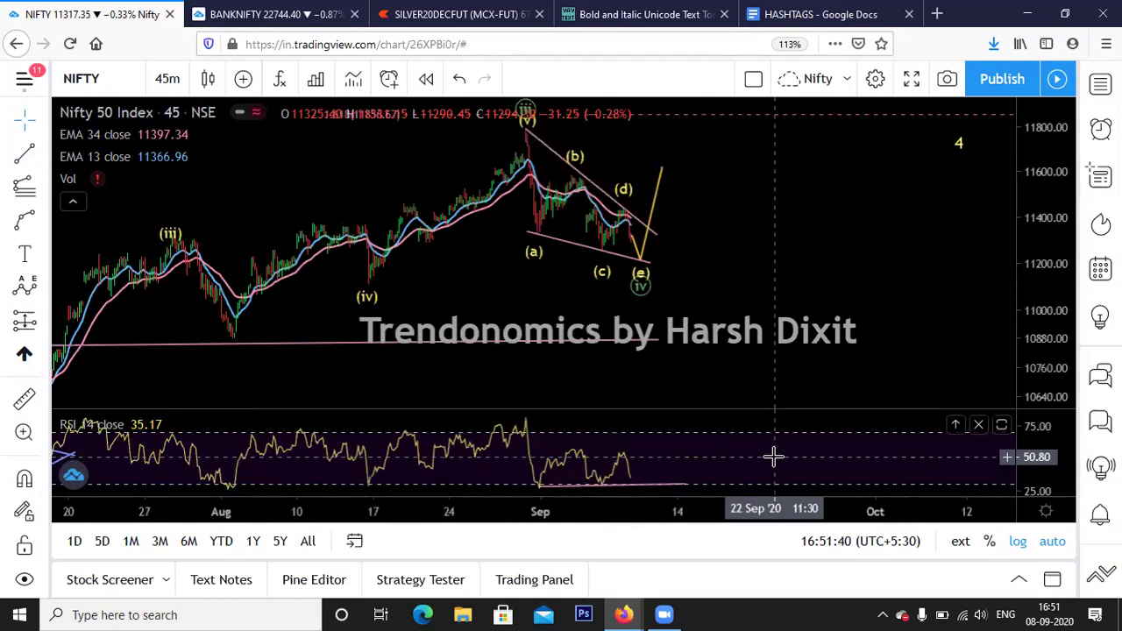
scroll(615, 468, "down", 2)
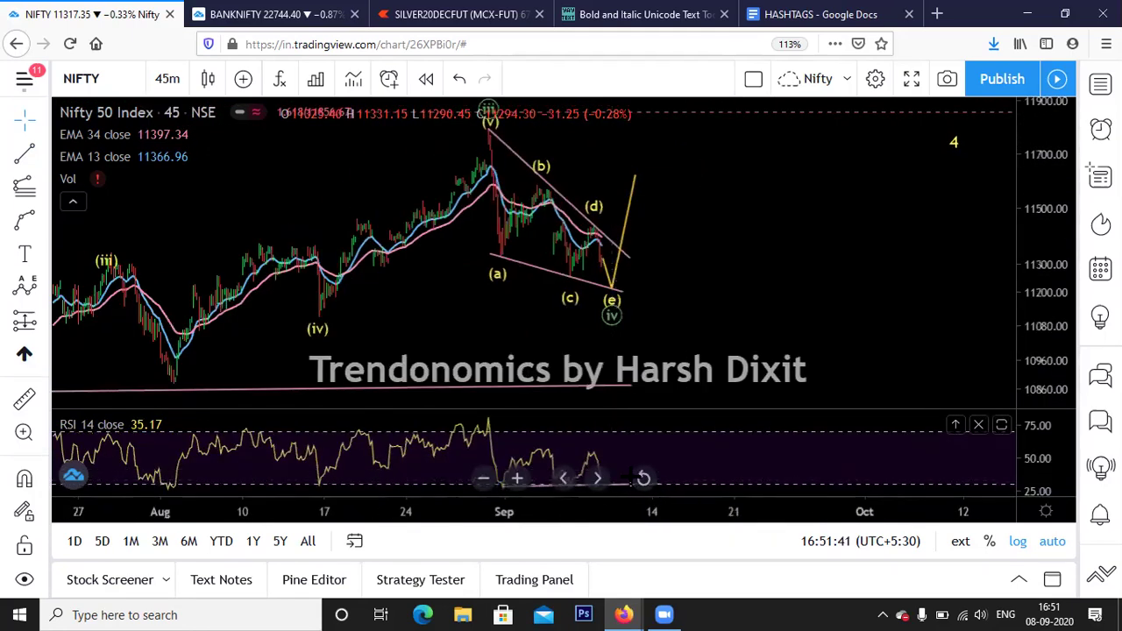
scroll(833, 377, "down", 2)
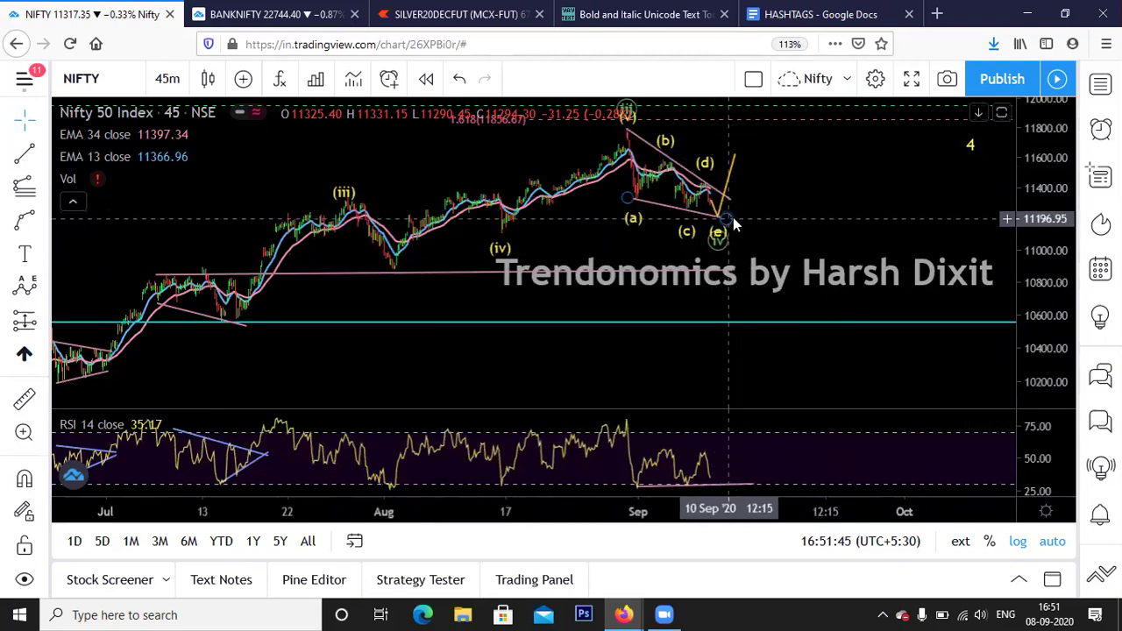
Recolour the new line under the RSI lows light blue.
left_click(722, 486)
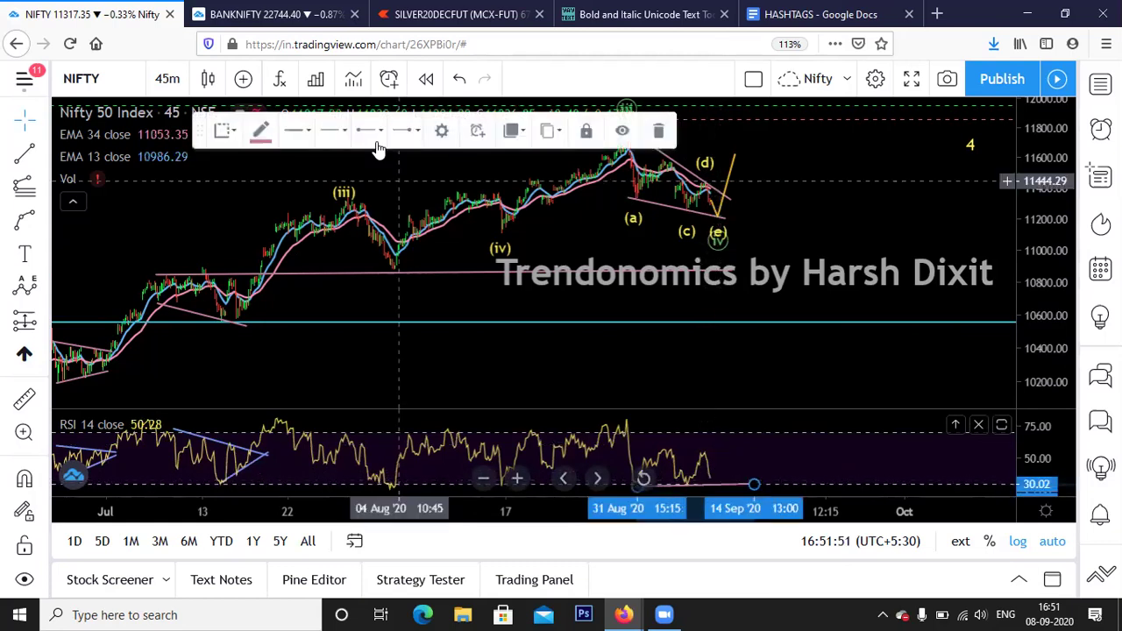
left_click(262, 133)
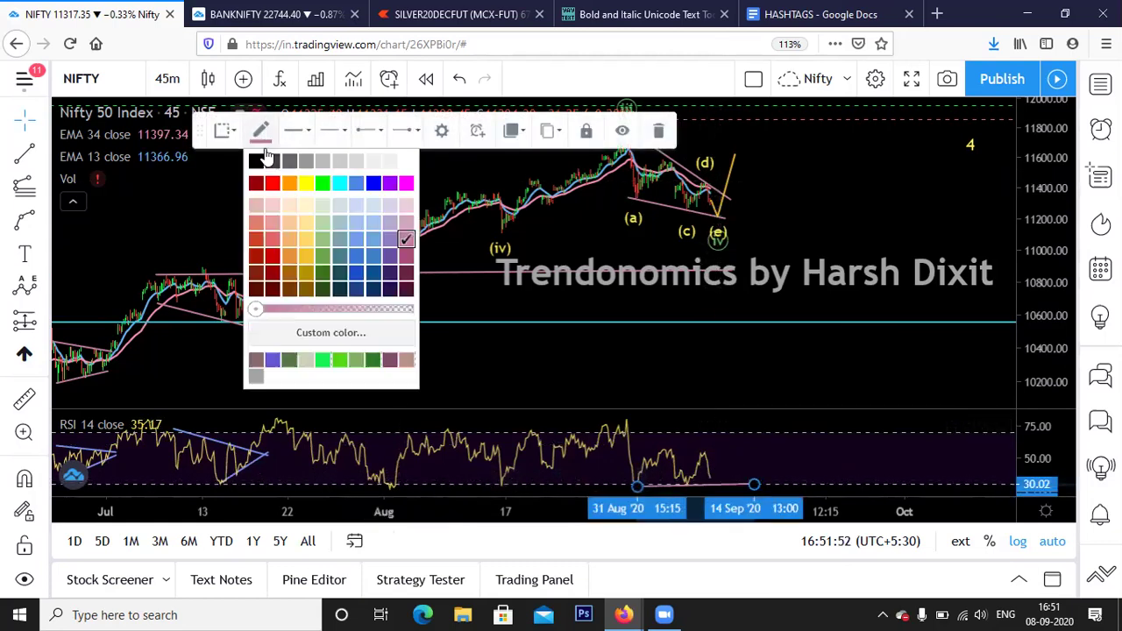
left_click(373, 259)
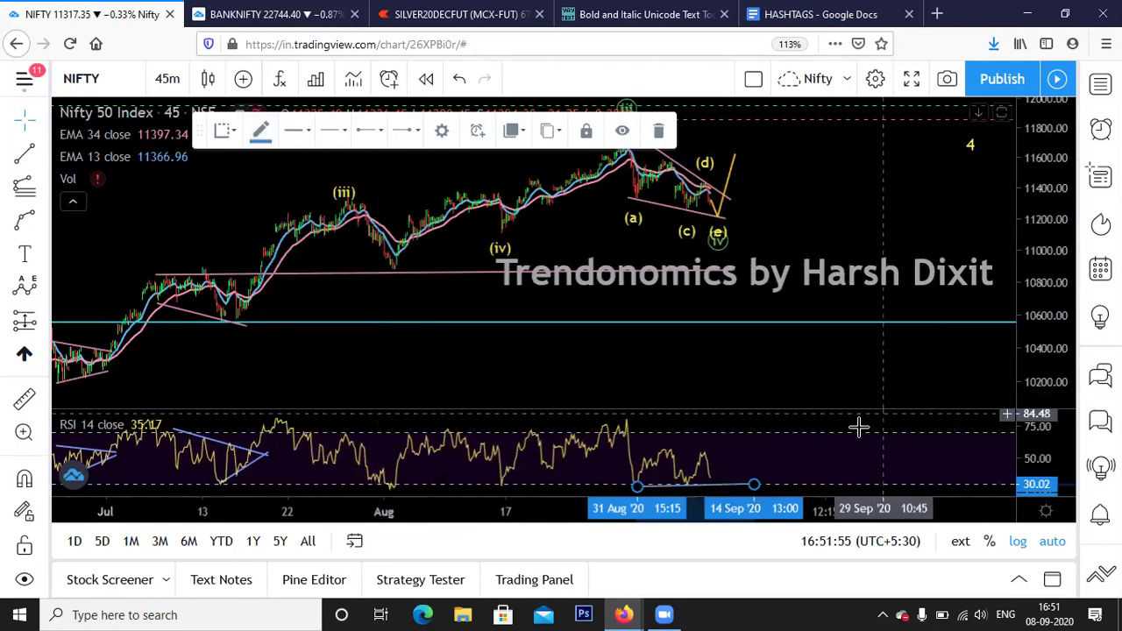
left_click(264, 131)
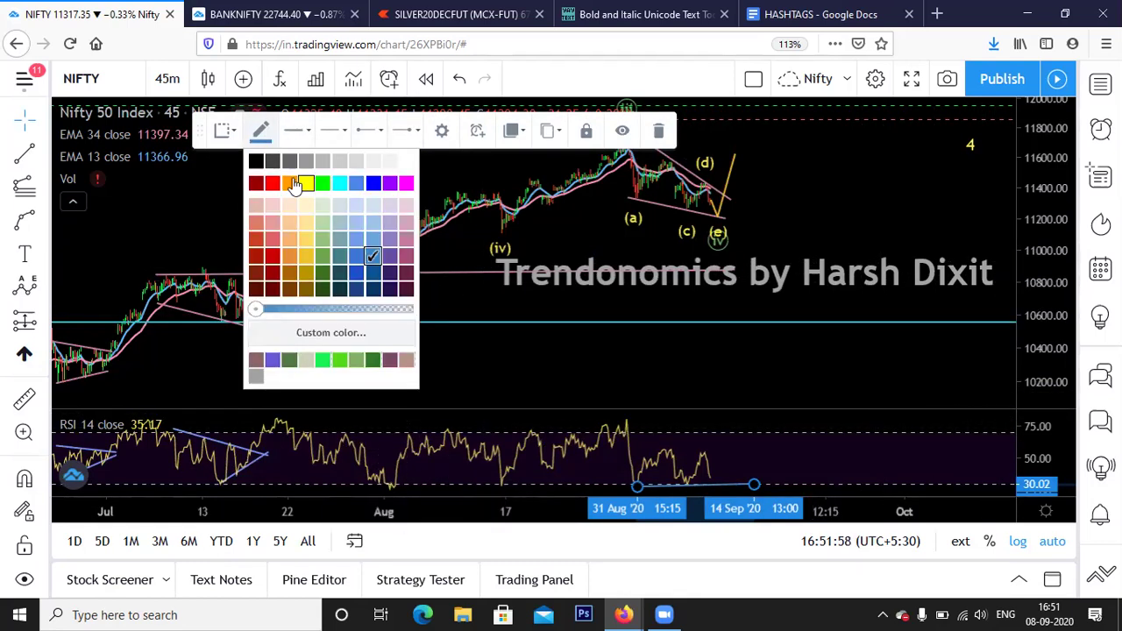
left_click(357, 243)
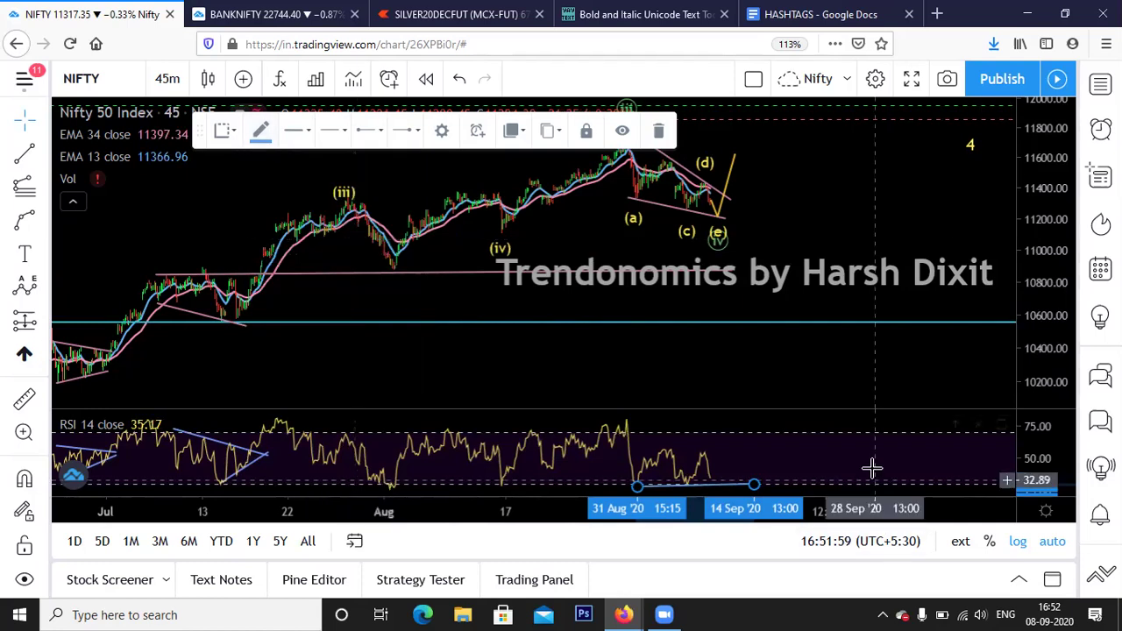
left_click(313, 289)
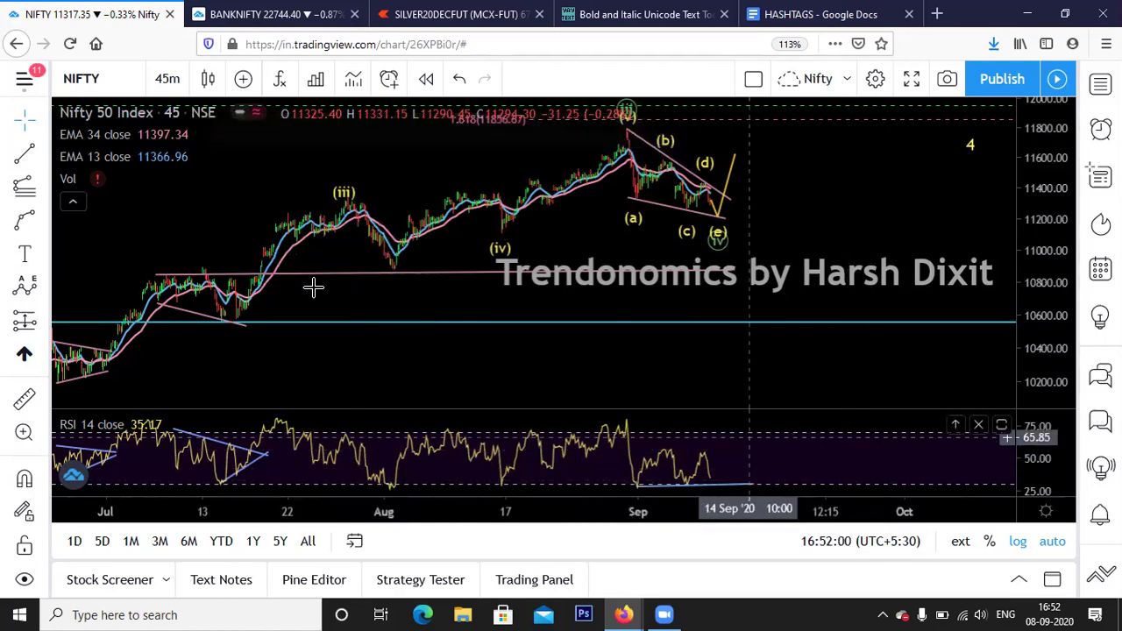
Draw a descending trend line across the RSI highs from about 60 on 31 Aug '20 to 15 Sep '20.
left_click(25, 151)
left_click(638, 446)
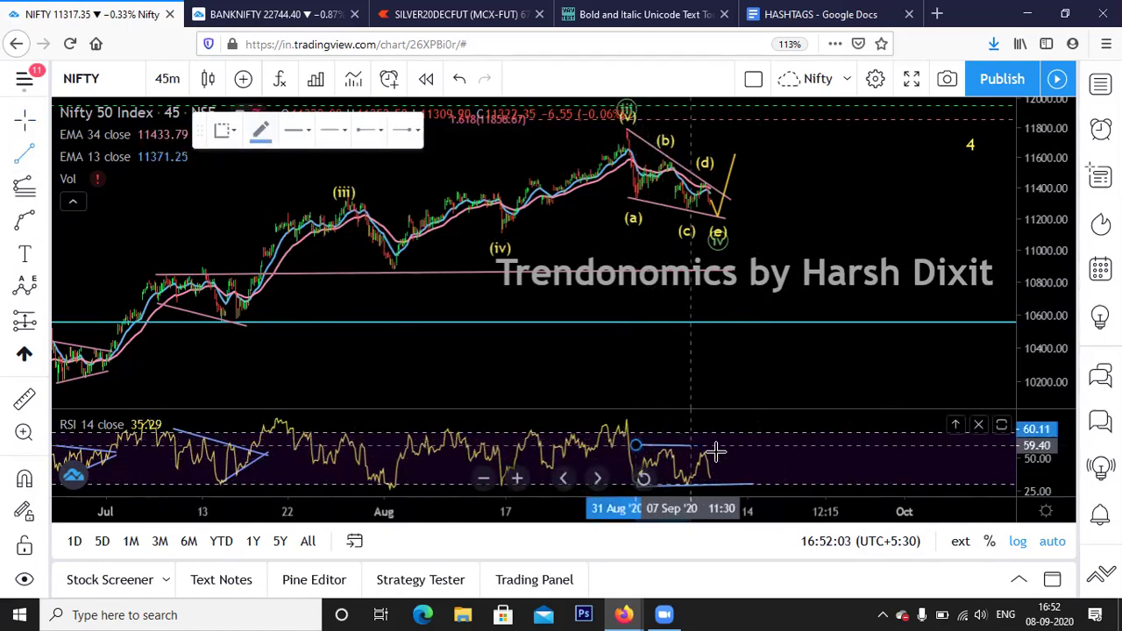
left_click(767, 459)
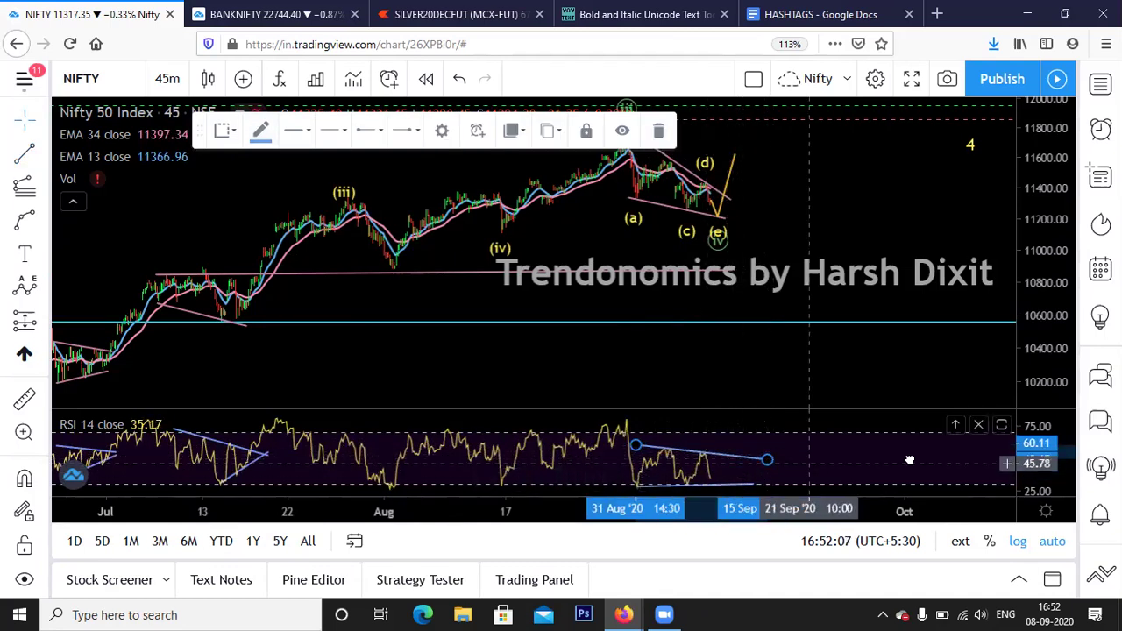
left_click_drag(685, 482, 786, 496)
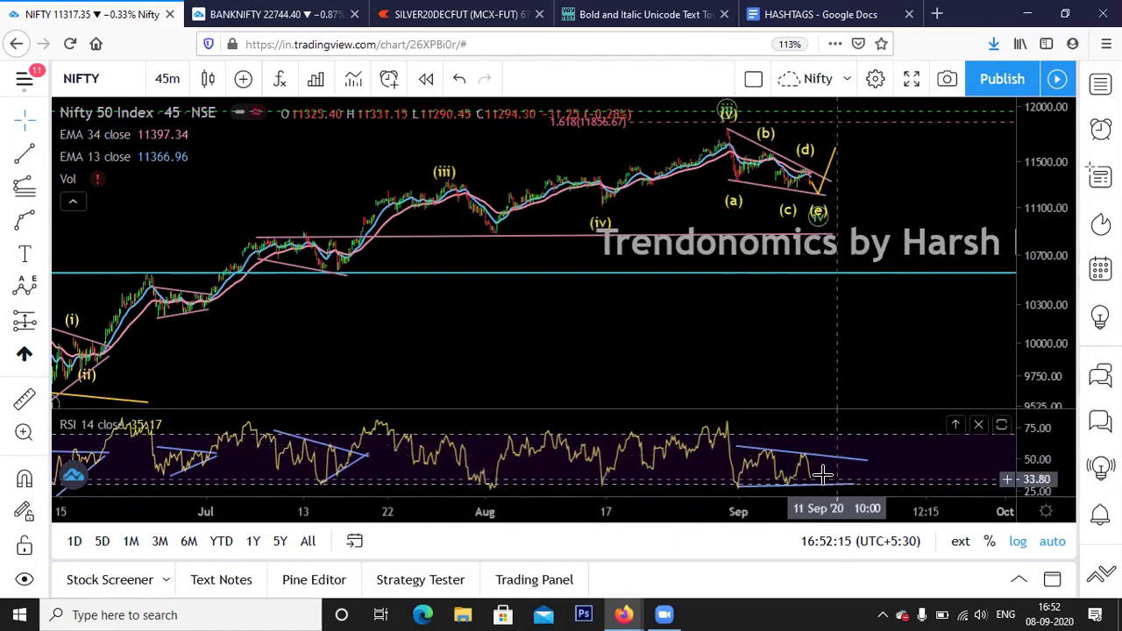
Draw a short rising RSI projection line from about 39 to 62.5, ending on 11 Sep '20, and colour it golden yellow.
key("alt+t")
left_click(820, 474)
left_click(837, 443)
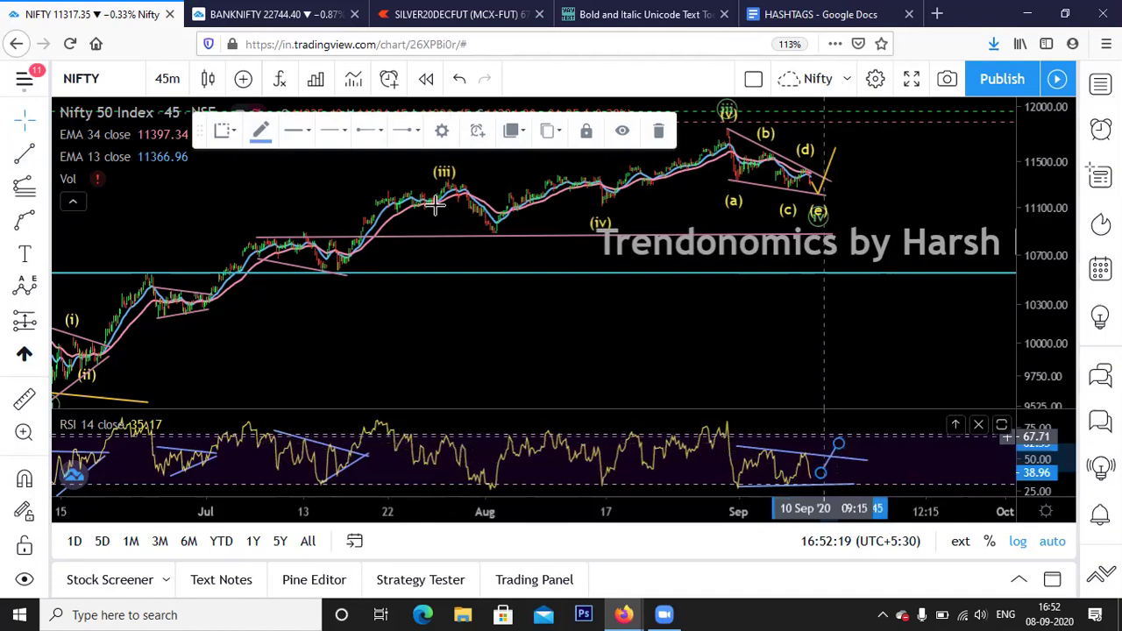
left_click(265, 132)
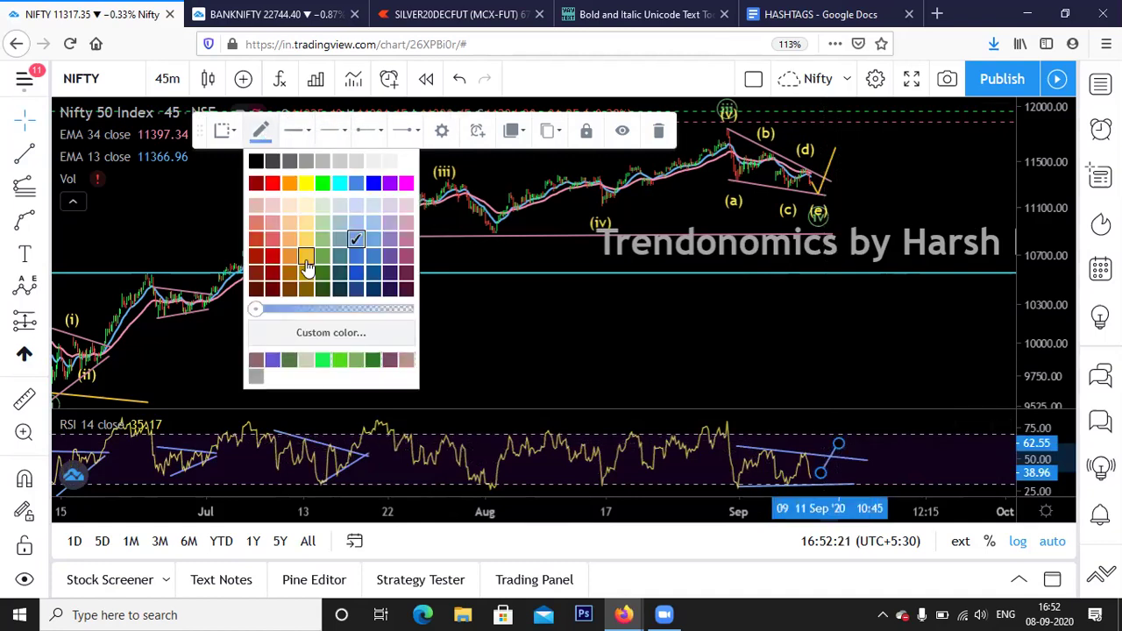
left_click(306, 259)
scroll(883, 361, "up", 2)
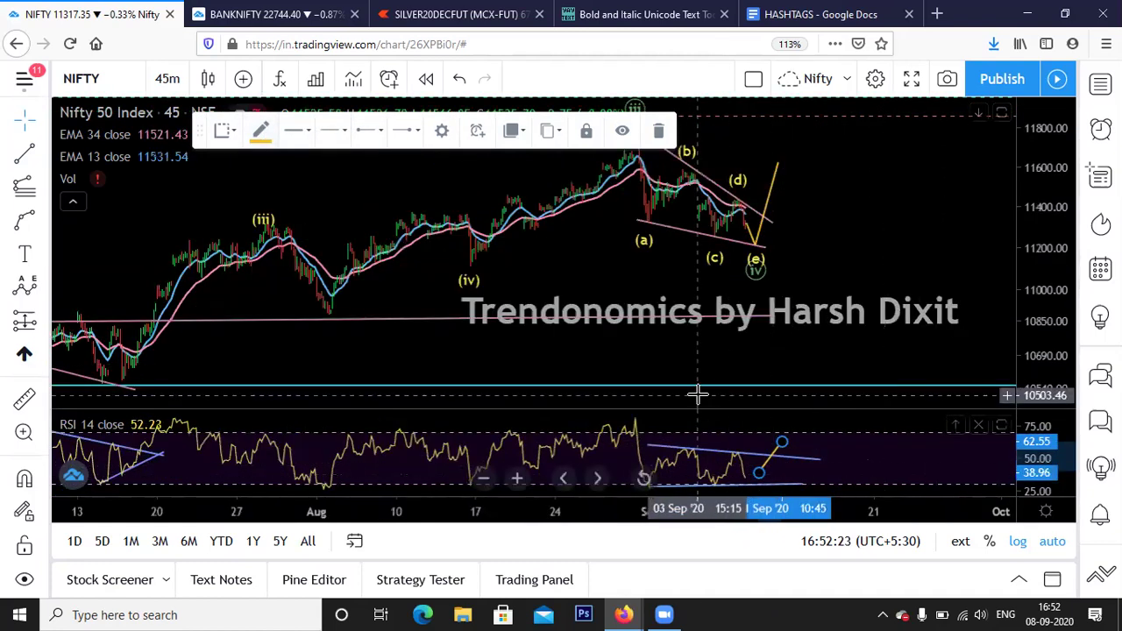
scroll(839, 436, "down", 3)
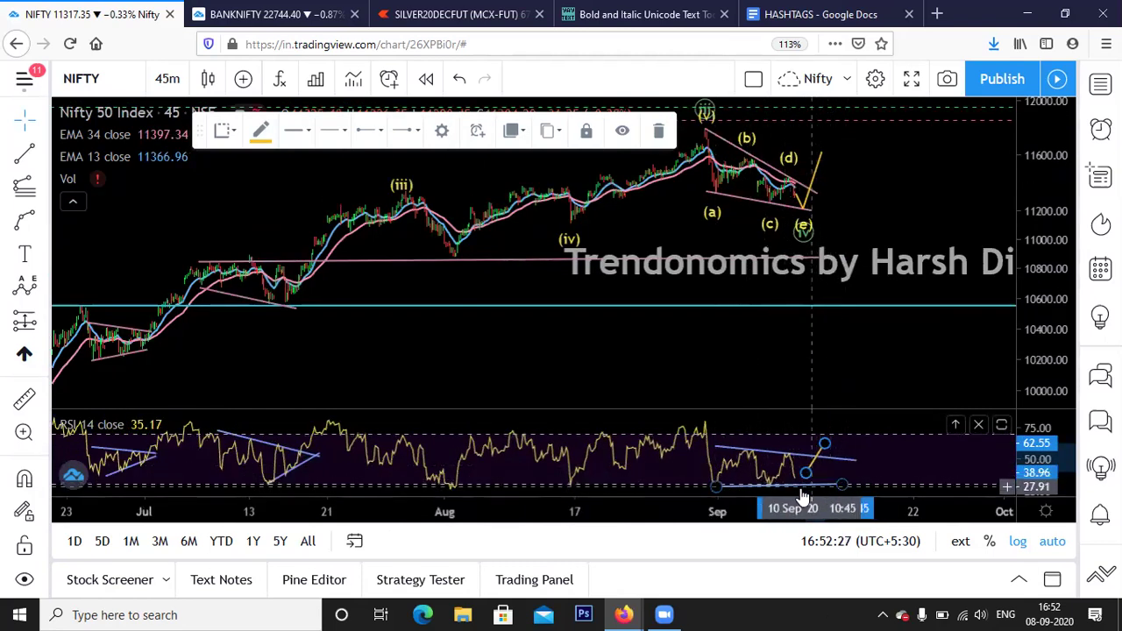
scroll(772, 230, "up", 3)
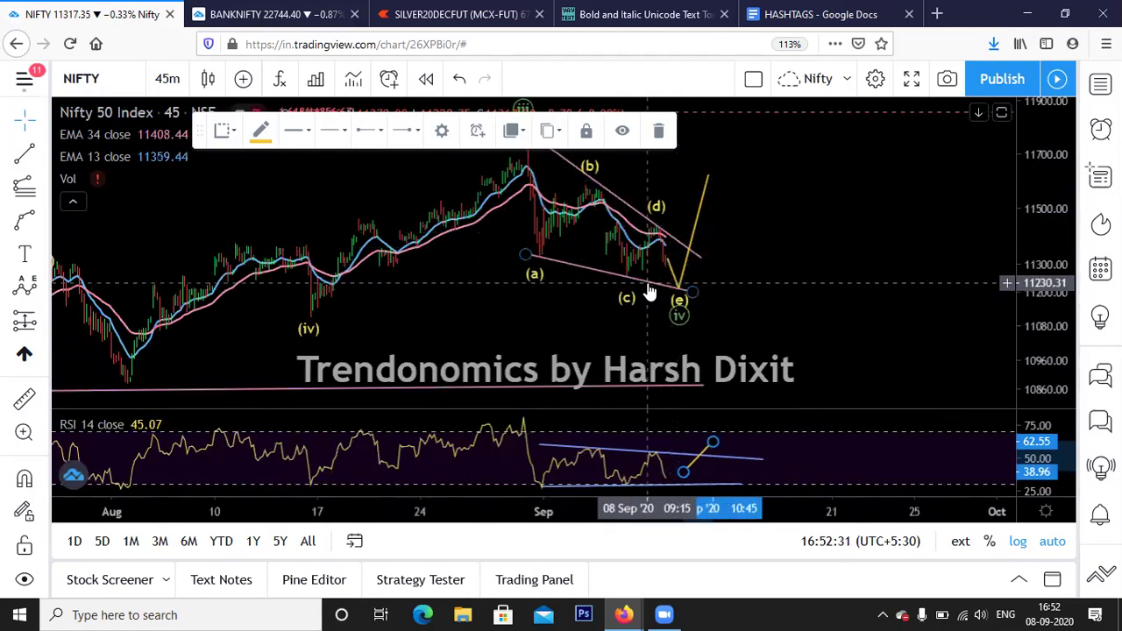
scroll(823, 402, "down", 1)
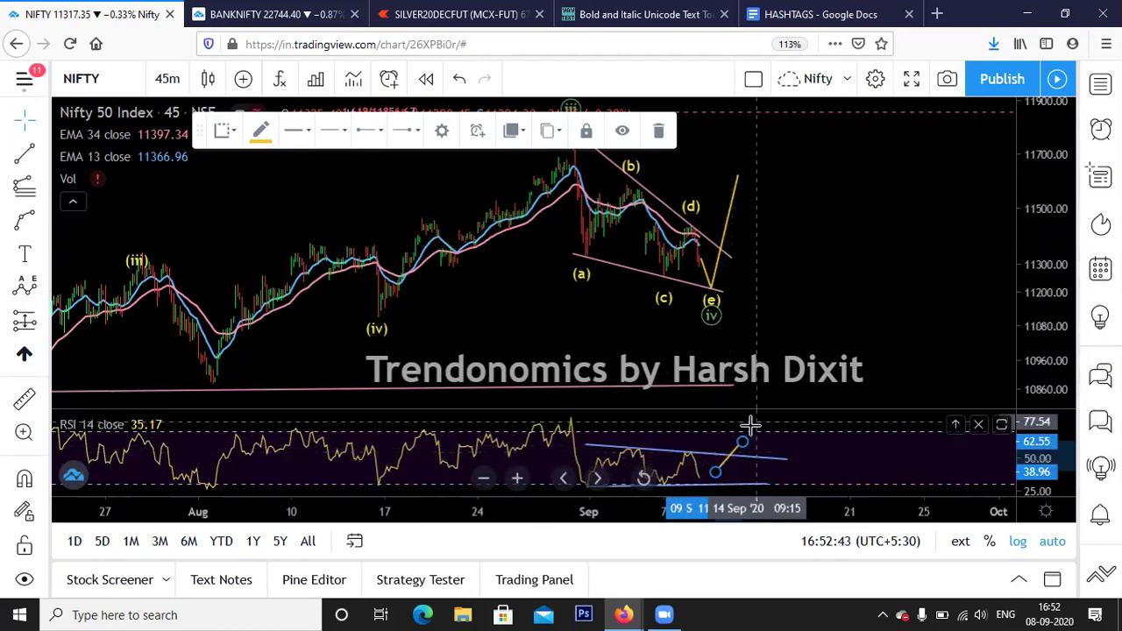
left_click_drag(823, 231, 979, 218)
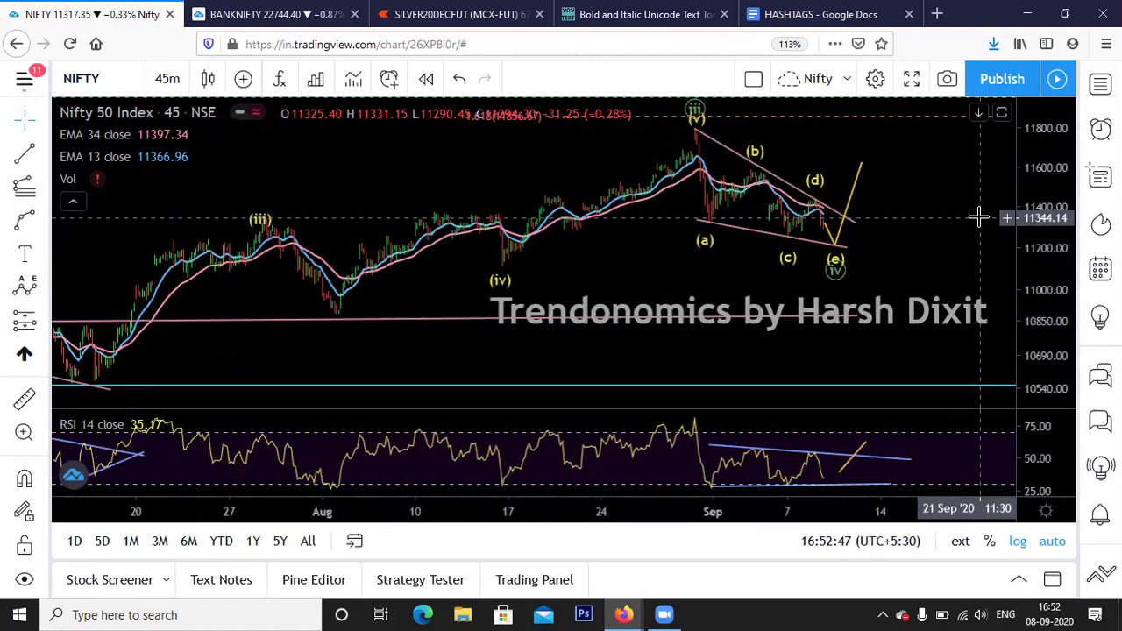